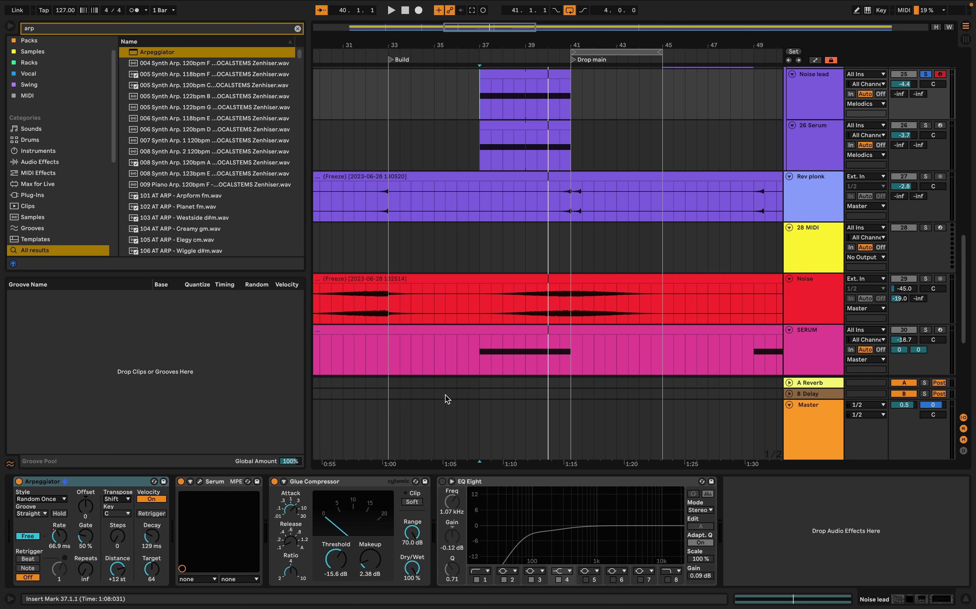
- Solo the 26 Serum track, show the automation lanes, and open its Serum plugin window over the arrangement
{"action": "left_click", "coordinate": [819, 142]}
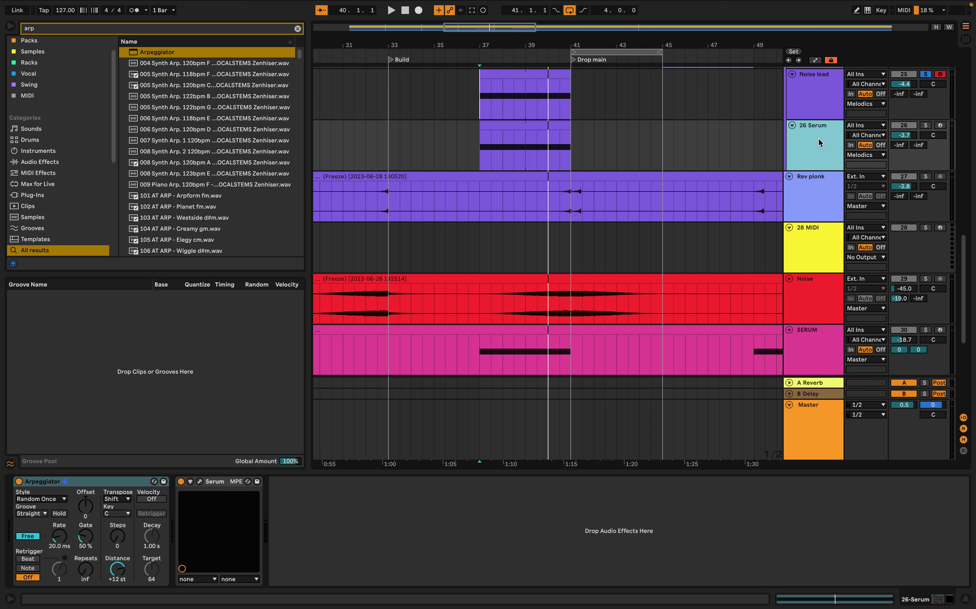
{"action": "left_click", "coordinate": [61, 536]}
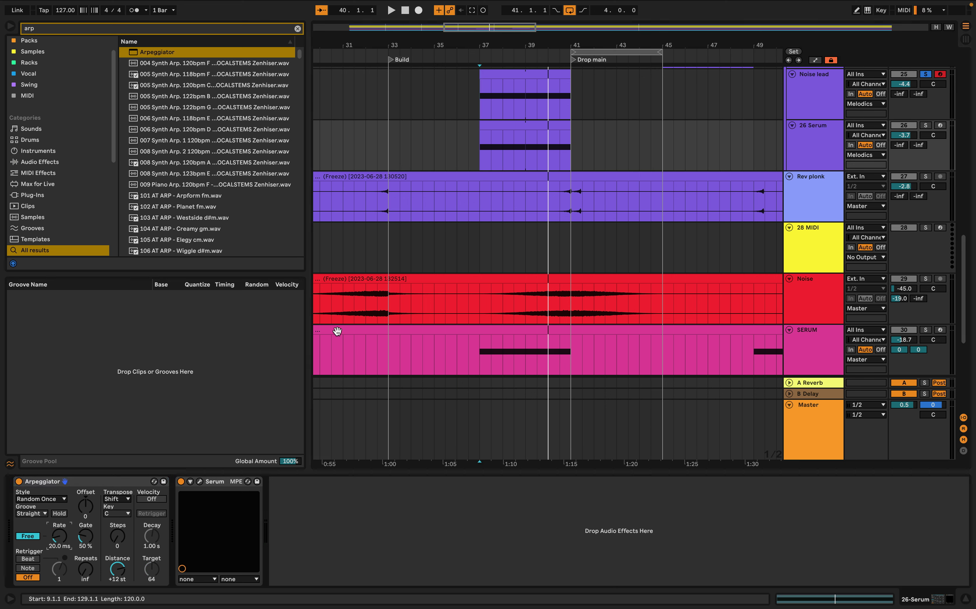
{"action": "key", "text": "a"}
{"action": "left_click", "coordinate": [925, 125]}
{"action": "left_click", "coordinate": [200, 481]}
{"action": "left_click_drag", "start_coordinate": [320, 28], "coordinate": [607, 21]}
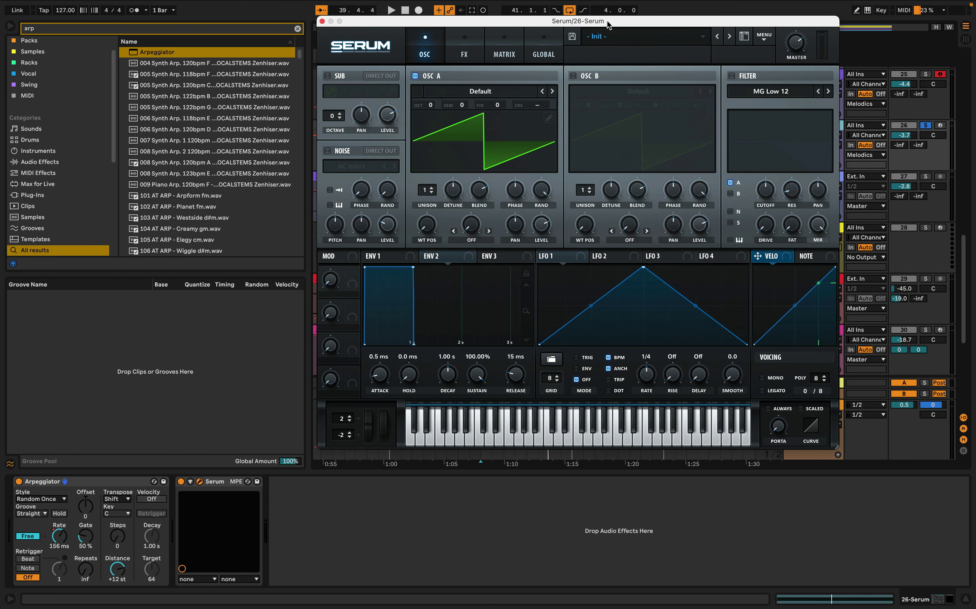
- Load the Analog wavetable Mellow But Instable into oscillator A, adjust its wavetable position, and audition it
{"action": "left_click", "coordinate": [498, 93]}
{"action": "mouse_move", "coordinate": [496, 106]}
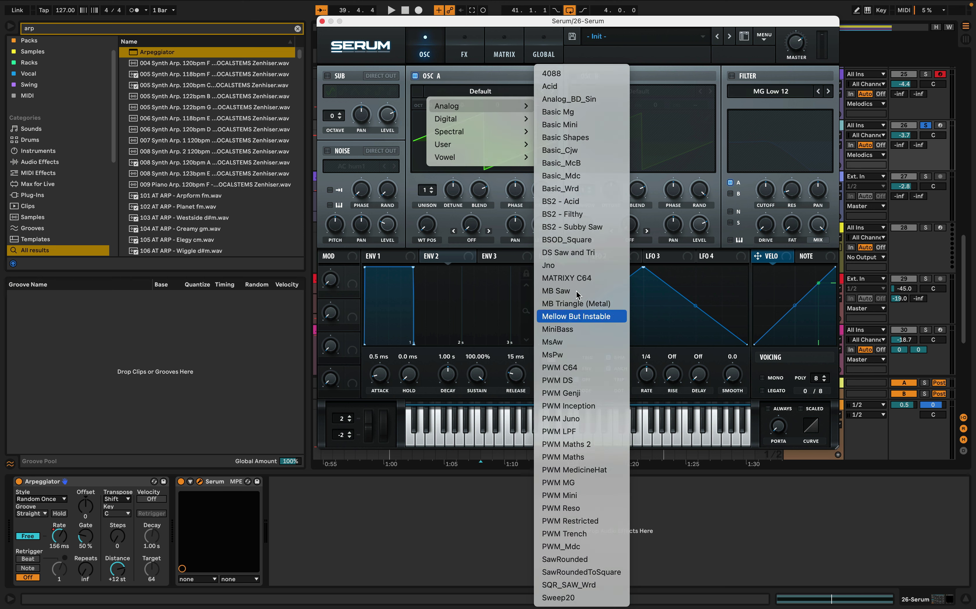
{"action": "left_click", "coordinate": [577, 318]}
{"action": "left_click_drag", "start_coordinate": [430, 231], "coordinate": [432, 159]}
{"action": "key", "text": "space"}
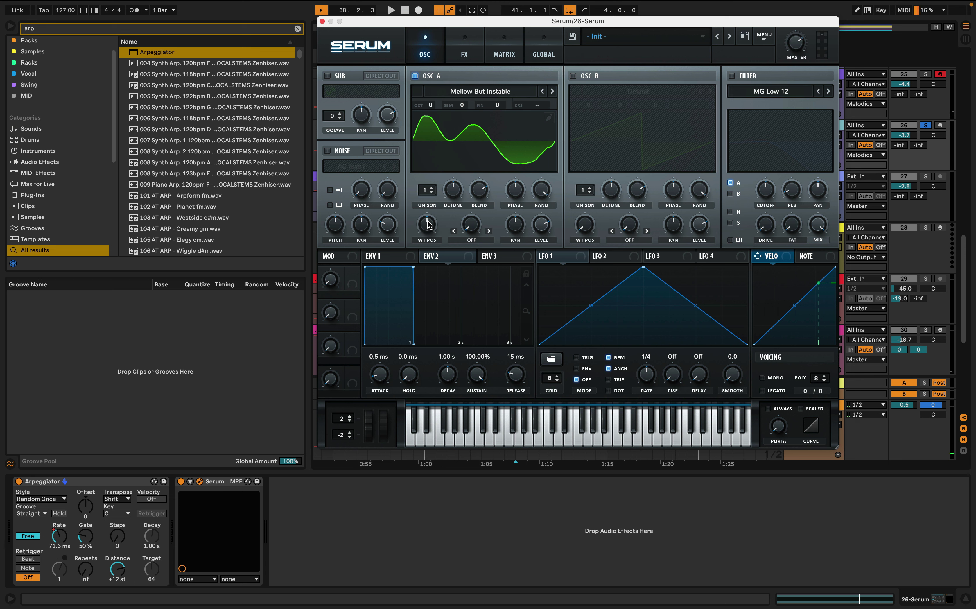
- Assign LFO 1 to oscillator A's wavetable position, toggle the modulation's polarity, and audition the movement
{"action": "left_click_drag", "start_coordinate": [564, 257], "coordinate": [428, 232]}
{"action": "left_click", "coordinate": [426, 229], "text": "alt+shift"}
{"action": "key", "text": "space"}
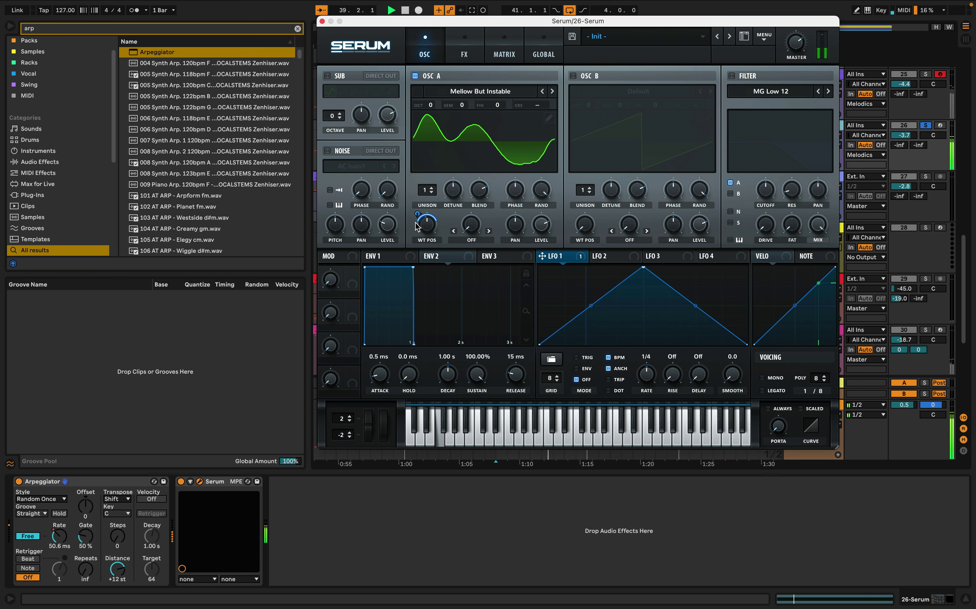
{"action": "key", "text": "space"}
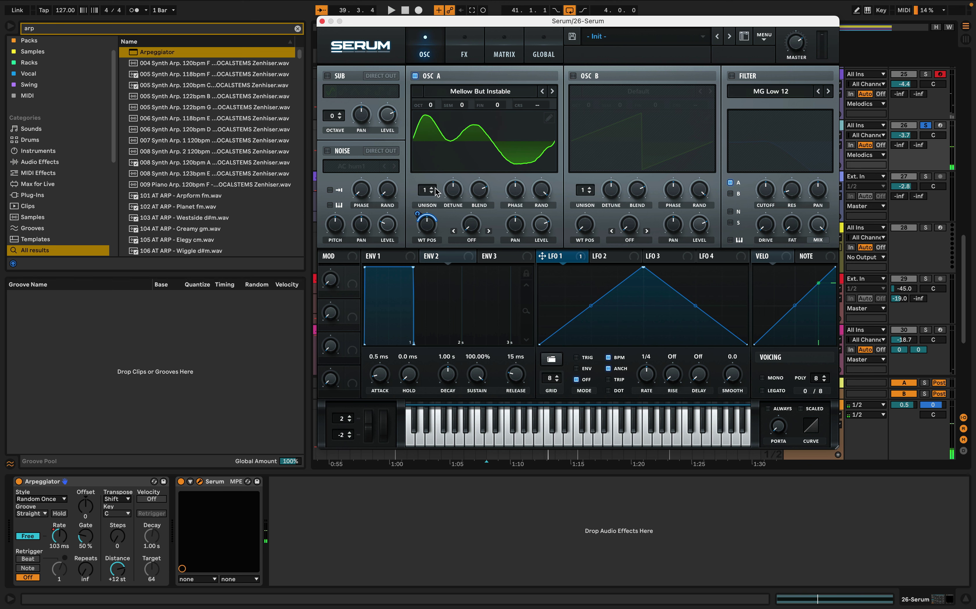
- Set oscillator A to 2 unison voices and octave +1, then audition the sound
{"action": "left_click_drag", "start_coordinate": [428, 188], "coordinate": [453, 203]}
{"action": "left_click_drag", "start_coordinate": [429, 105], "coordinate": [429, 100]}
{"action": "key", "text": "space"}
{"action": "key", "text": "space"}
- Set oscillator A's warp mode to Bend +/-, modulate it with LFO 1, and reduce the modulation amount during playback
{"action": "left_click", "coordinate": [468, 240]}
{"action": "left_click", "coordinate": [477, 296]}
{"action": "left_click_drag", "start_coordinate": [554, 256], "coordinate": [472, 225]}
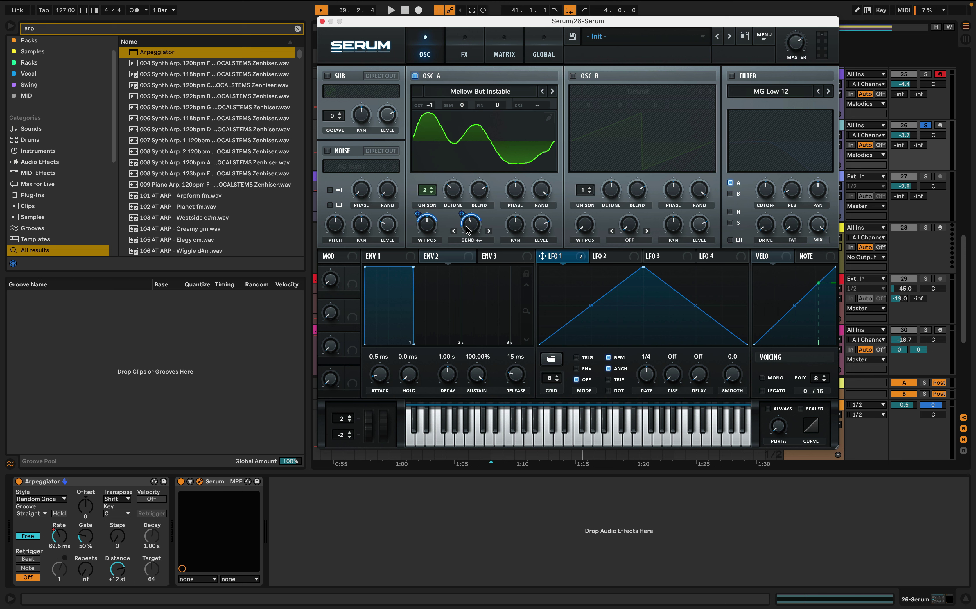
{"action": "key", "text": "space"}
{"action": "left_click_drag", "start_coordinate": [461, 214], "coordinate": [475, 252]}
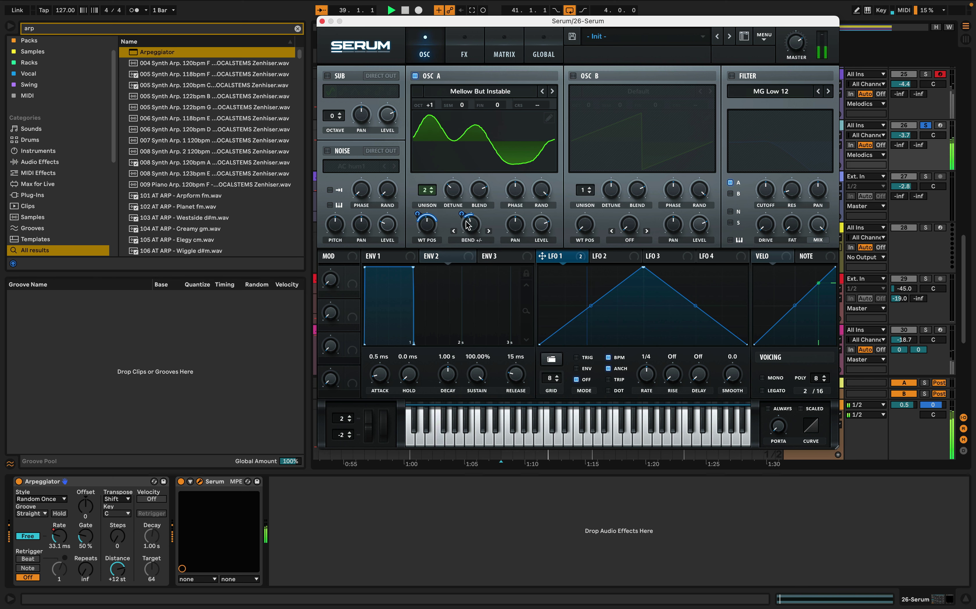
- Enable oscillator B, load the Analog wavetable Basic_Cjw, and adjust its wavetable position
{"action": "left_click", "coordinate": [572, 76]}
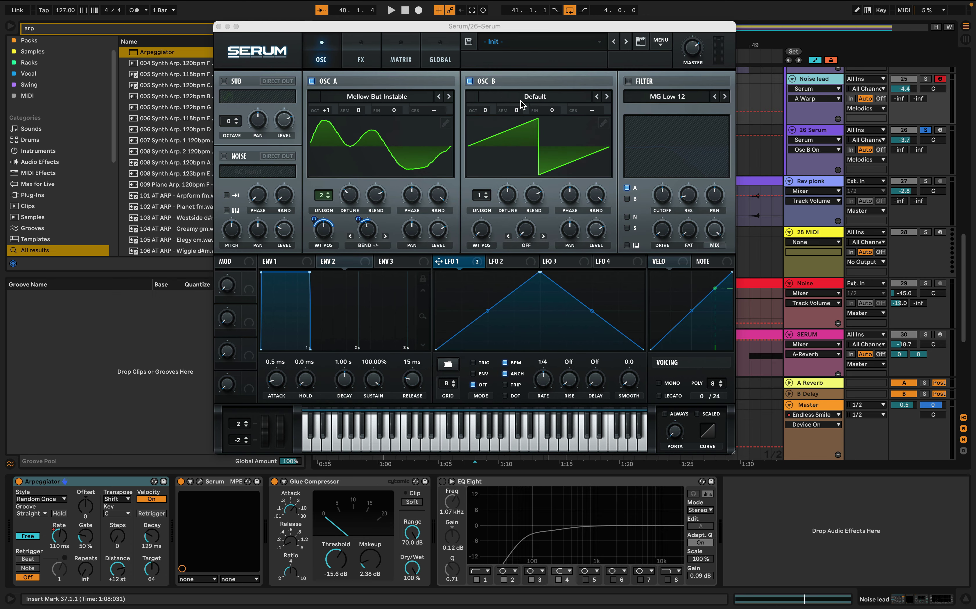
{"action": "left_click", "coordinate": [525, 97]}
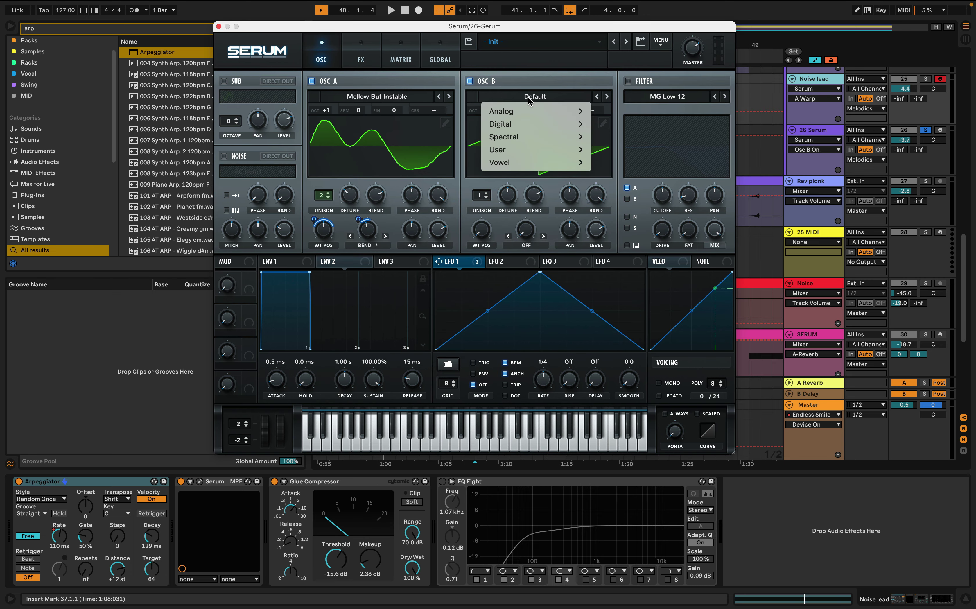
{"action": "mouse_move", "coordinate": [524, 116]}
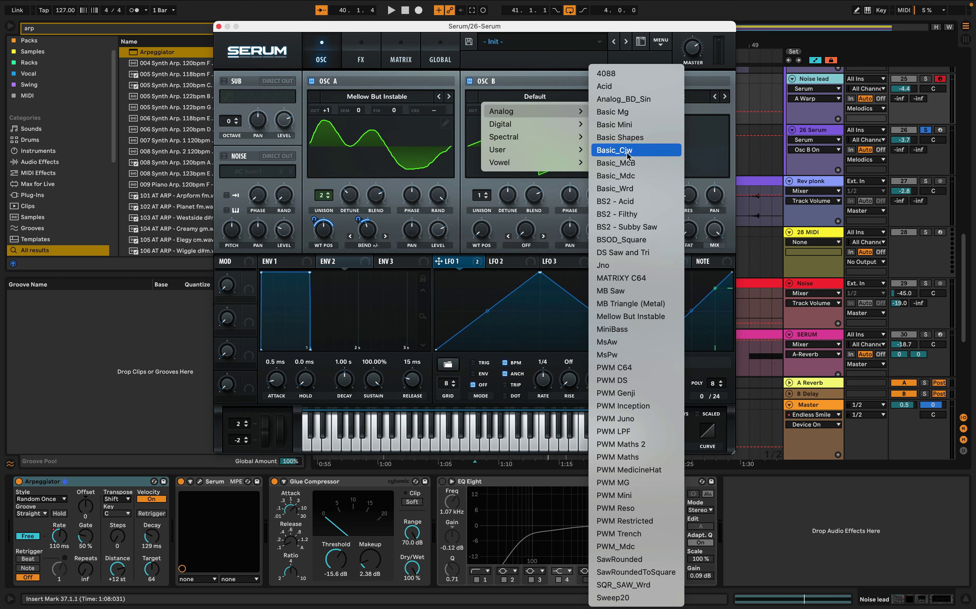
{"action": "left_click", "coordinate": [614, 150]}
{"action": "left_click_drag", "start_coordinate": [484, 227], "coordinate": [506, 180]}
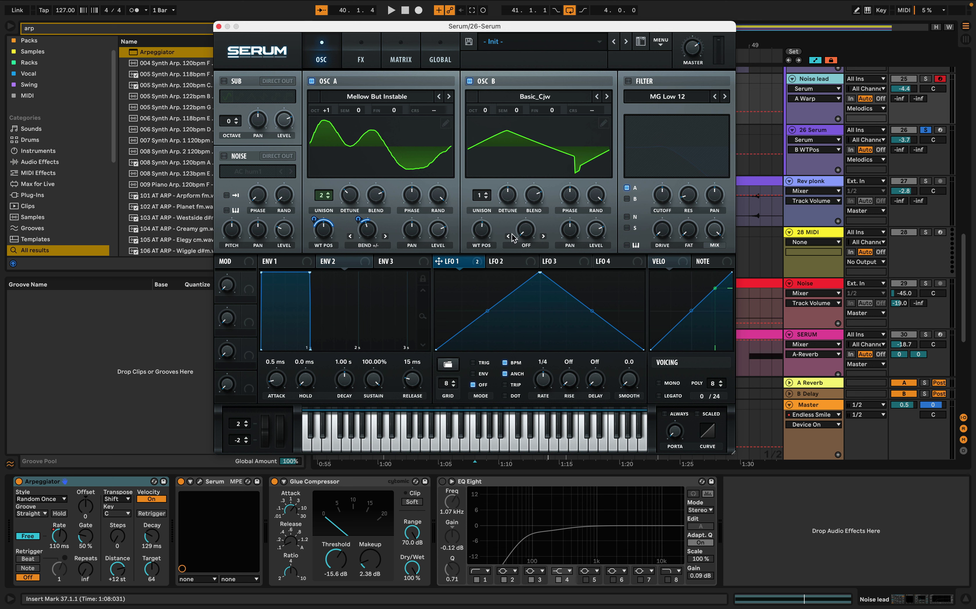
- Bow the rising segment of LFO 2 upward and set its rate to 1/64
{"action": "left_click", "coordinate": [512, 264]}
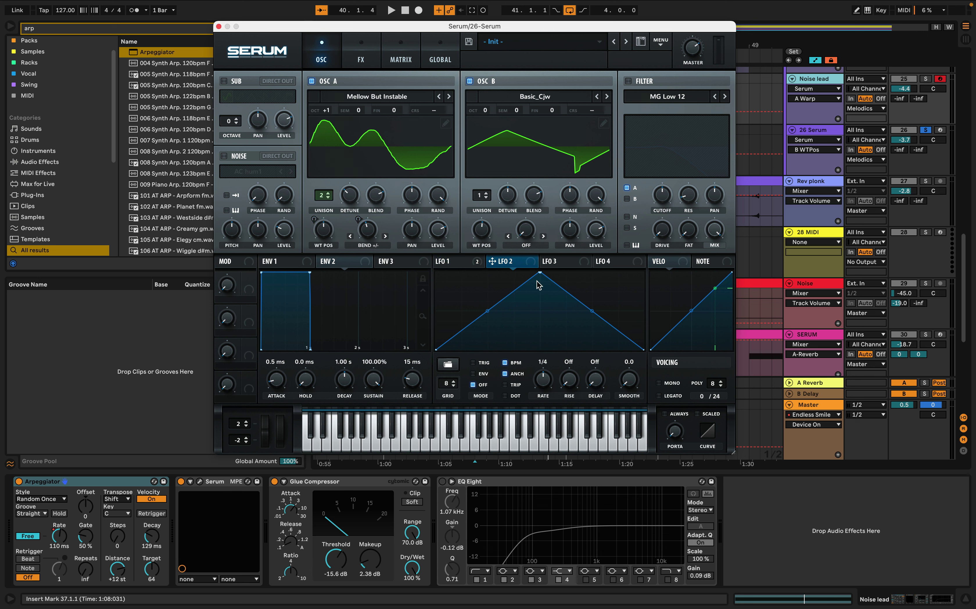
{"action": "left_click_drag", "start_coordinate": [486, 312], "coordinate": [480, 285]}
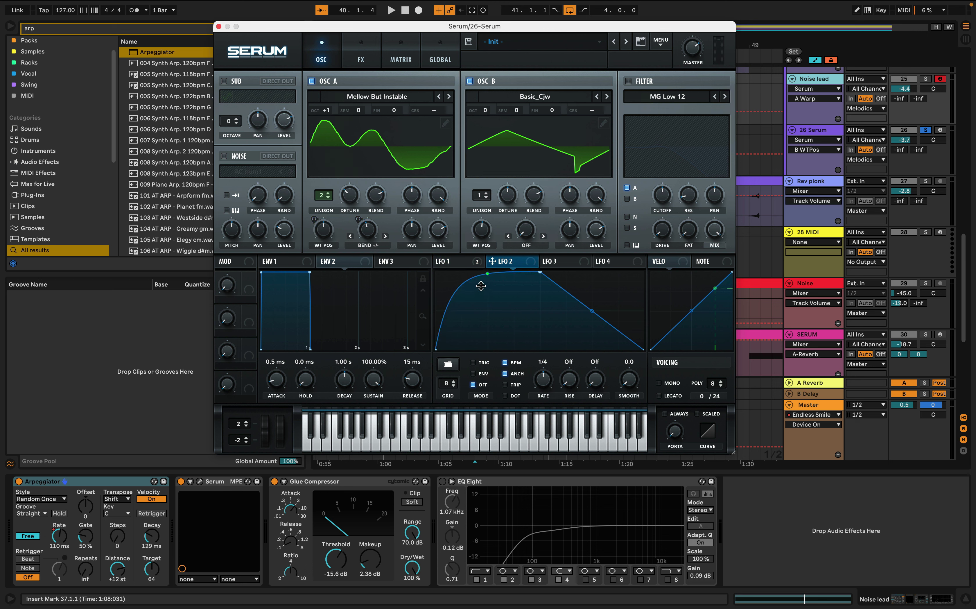
{"action": "left_click_drag", "start_coordinate": [553, 383], "coordinate": [559, 348]}
- Assign LFO 2 to oscillator B's wavetable position and audition the modulation
{"action": "left_click_drag", "start_coordinate": [493, 261], "coordinate": [473, 240]}
{"action": "key", "text": "space"}
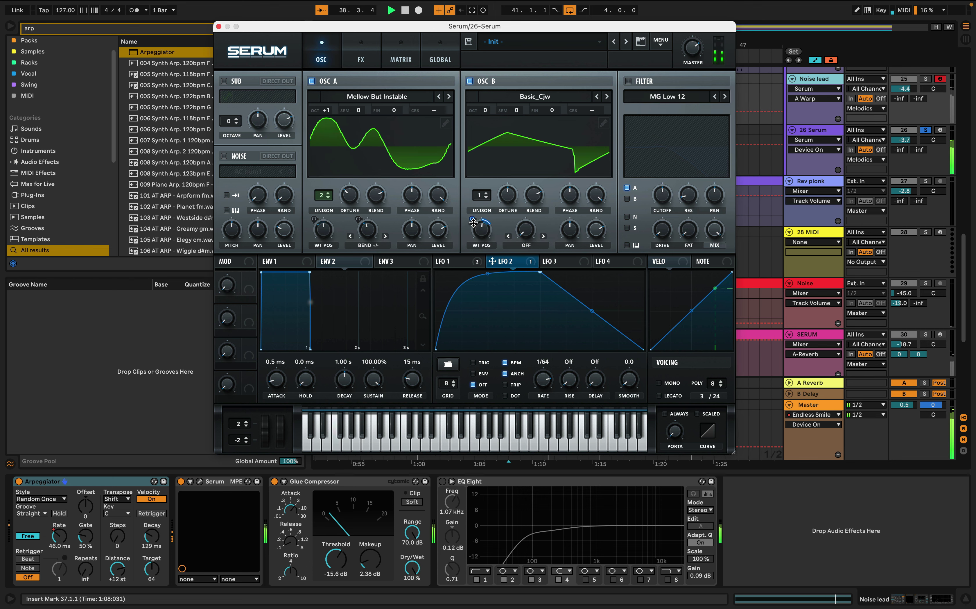
{"action": "key", "text": "space"}
- Set oscillator B to octave -1 with 2 unison voices, reduce its detune, and audition the result
{"action": "left_click_drag", "start_coordinate": [484, 111], "coordinate": [484, 117]}
{"action": "left_click", "coordinate": [486, 193]}
{"action": "key", "text": "space"}
{"action": "left_click_drag", "start_coordinate": [514, 197], "coordinate": [517, 217]}
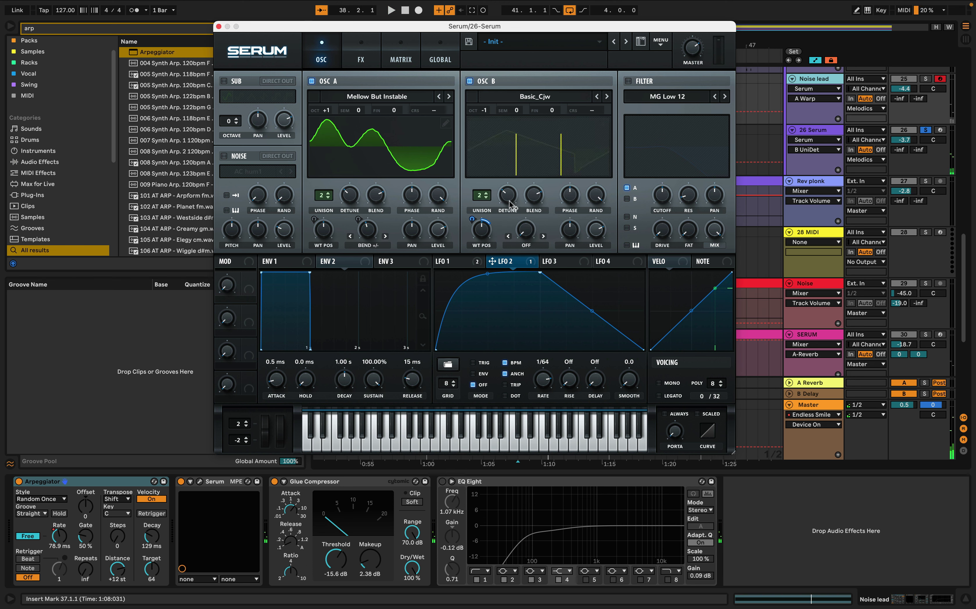
{"action": "key", "text": "space"}
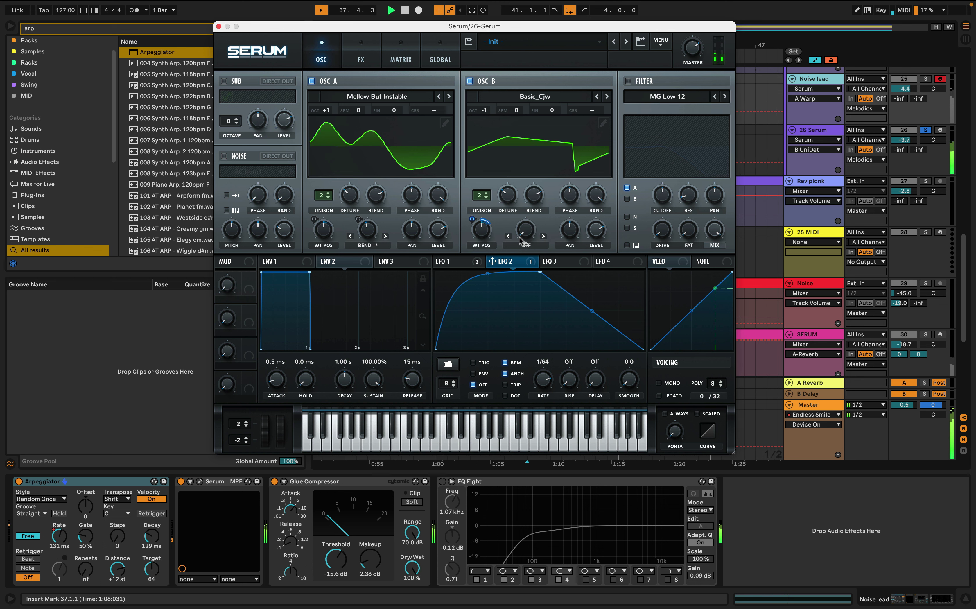
{"action": "key", "text": "space"}
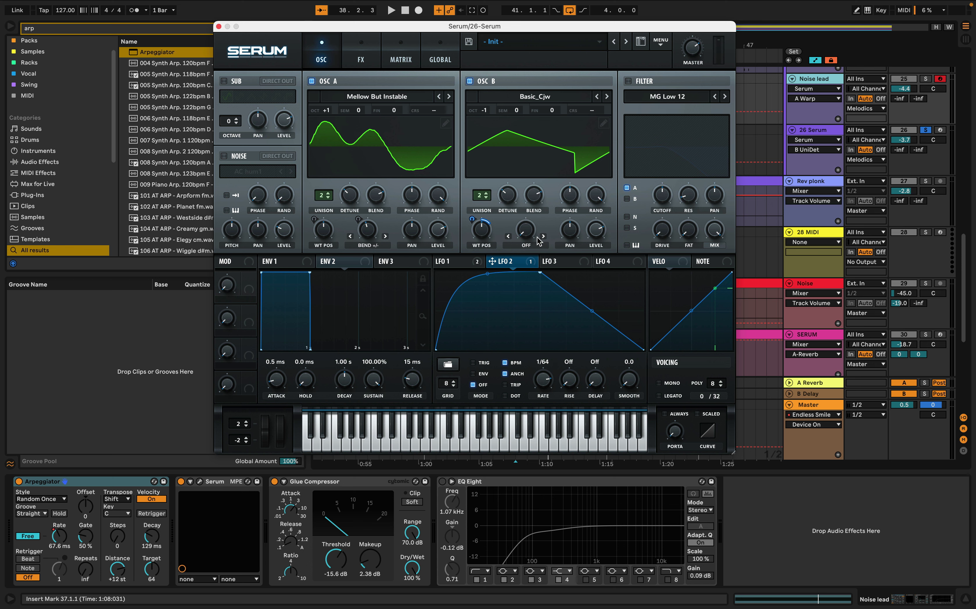
- Set oscillator B's warp mode to Asym +/-, adjust the warp amount, and audition it
{"action": "left_click", "coordinate": [530, 246]}
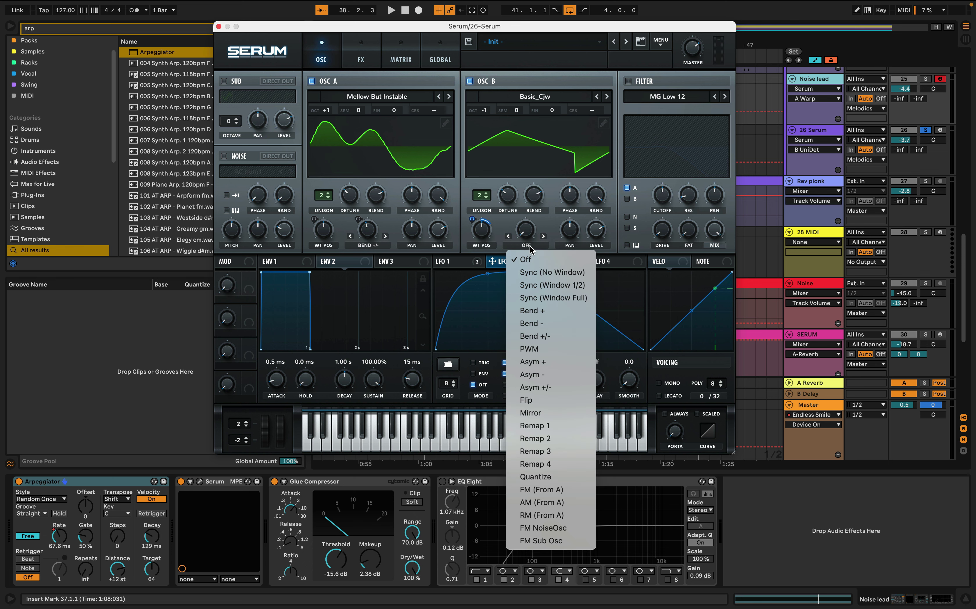
{"action": "left_click", "coordinate": [543, 388]}
{"action": "left_click_drag", "start_coordinate": [532, 230], "coordinate": [548, 197]}
{"action": "key", "text": "space"}
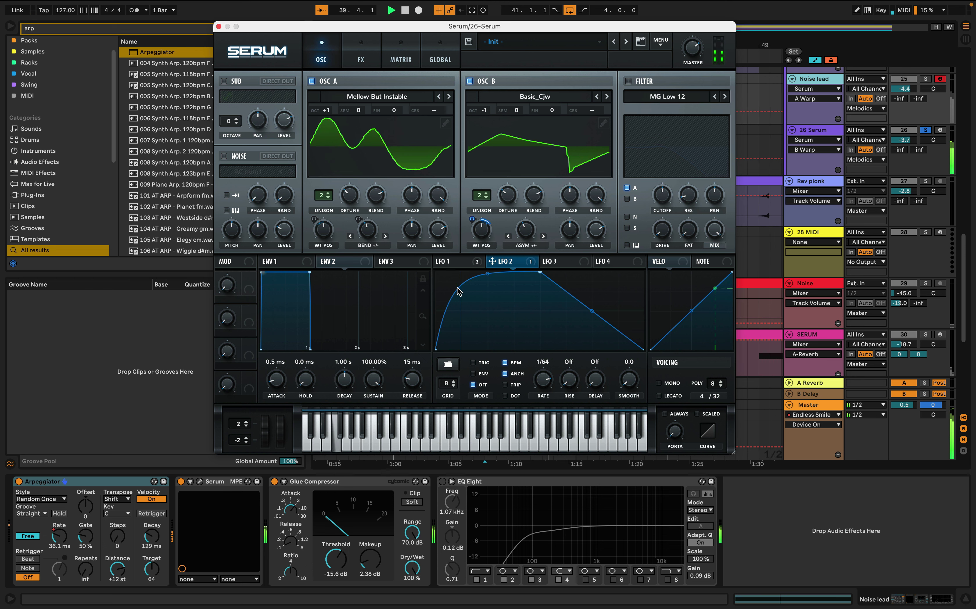
- Modulate oscillator B's Asym +/- warp with LFO 1 and check it in playback
{"action": "left_click", "coordinate": [461, 265]}
{"action": "left_click_drag", "start_coordinate": [460, 265], "coordinate": [518, 235]}
{"action": "key", "text": "space"}
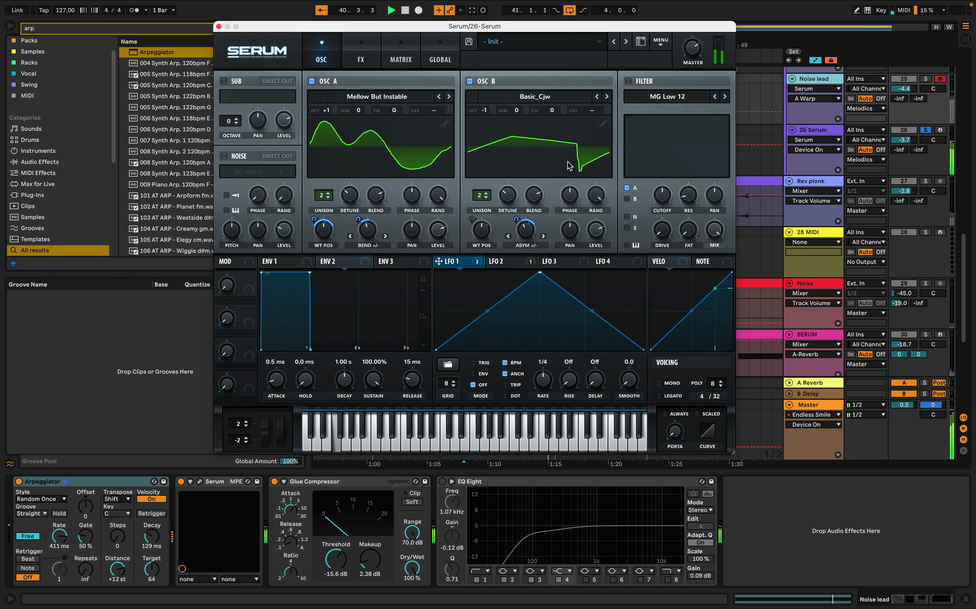
- Enable the MG Low 12 filter and route oscillator B and the noise oscillator through it
{"action": "left_click", "coordinate": [629, 81]}
{"action": "left_click", "coordinate": [628, 81]}
{"action": "left_click", "coordinate": [627, 198]}
{"action": "left_click", "coordinate": [627, 217]}
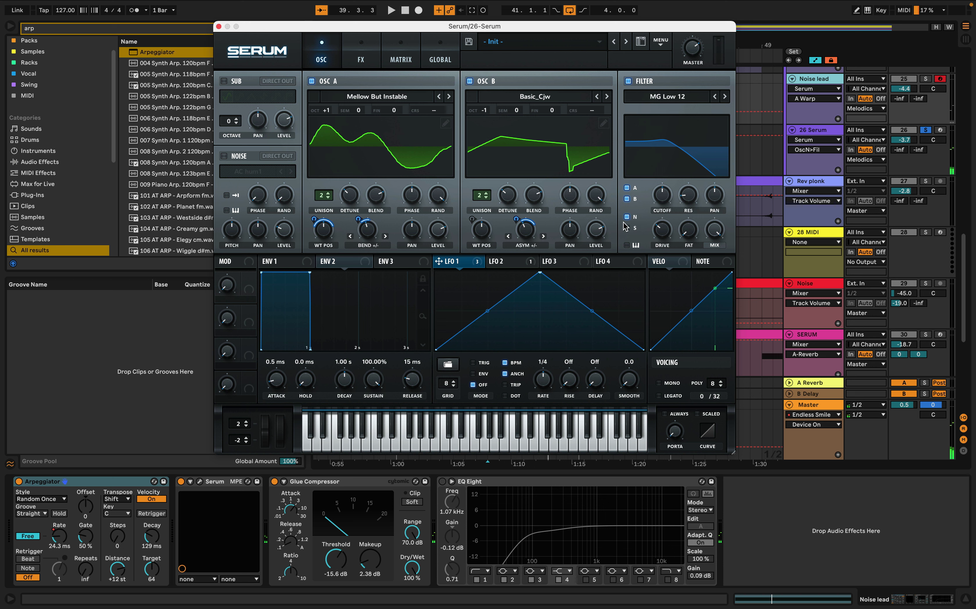
- Enable the noise oscillator with the Analog sound ARP white at a 28% level and audition it
{"action": "left_click", "coordinate": [223, 155]}
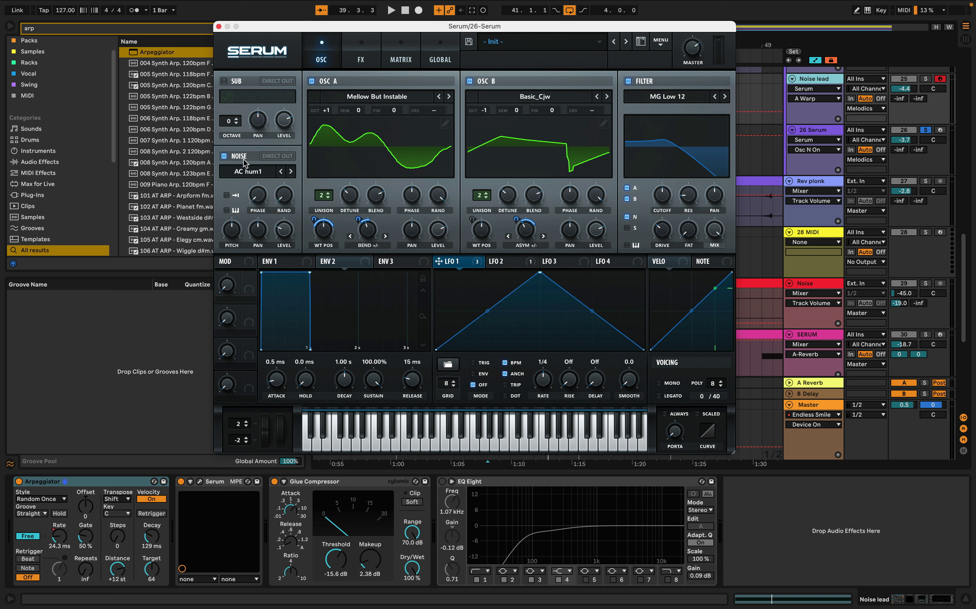
{"action": "left_click", "coordinate": [248, 171]}
{"action": "mouse_move", "coordinate": [266, 186]}
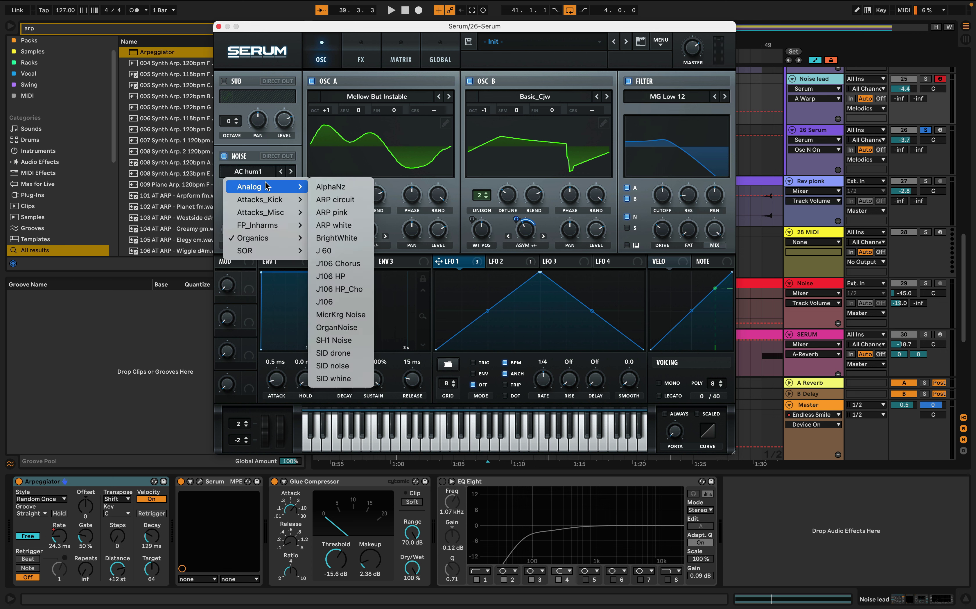
{"action": "left_click", "coordinate": [348, 228]}
{"action": "key", "text": "space"}
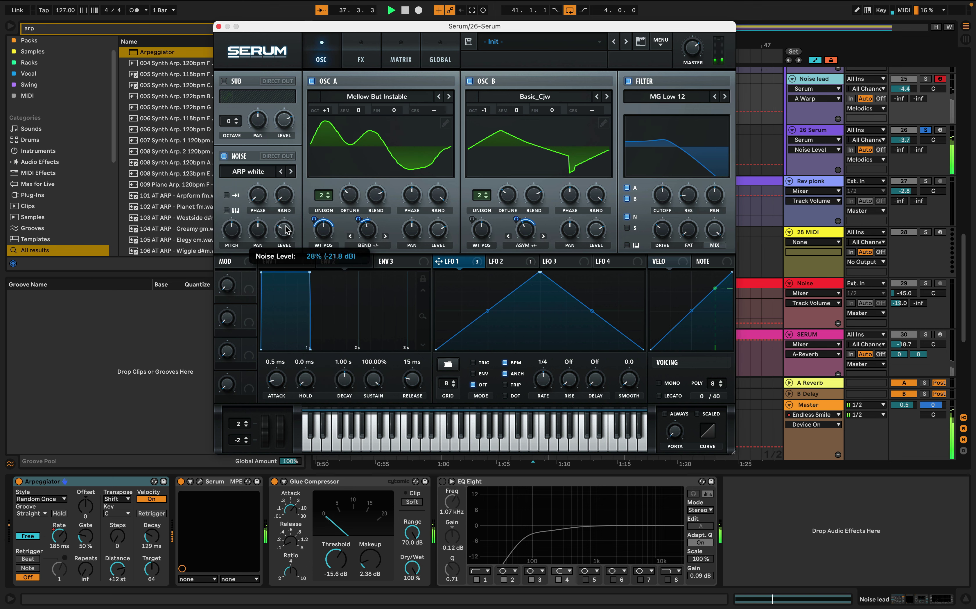
- Set the noise phase to about 35%, adjust its random phase, and audition the full patch
{"action": "mouse_move", "coordinate": [264, 191]}
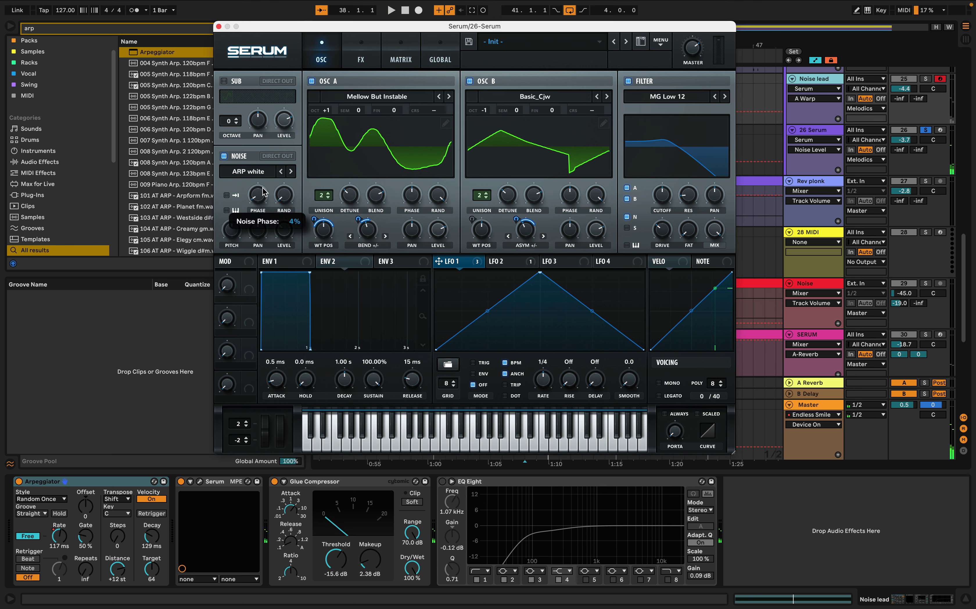
{"action": "left_click_drag", "start_coordinate": [264, 191], "coordinate": [266, 155]}
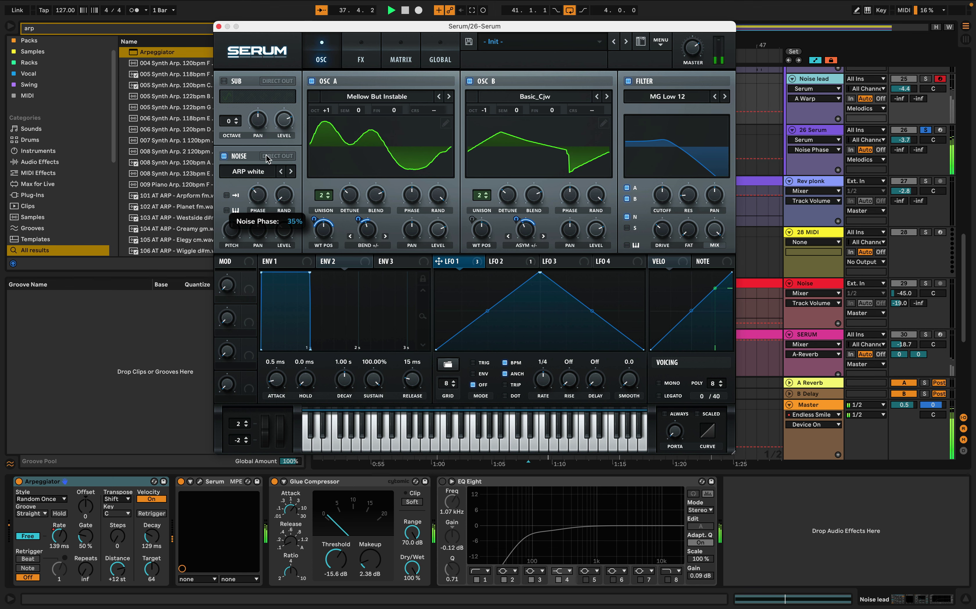
{"action": "left_click_drag", "start_coordinate": [284, 201], "coordinate": [284, 196]}
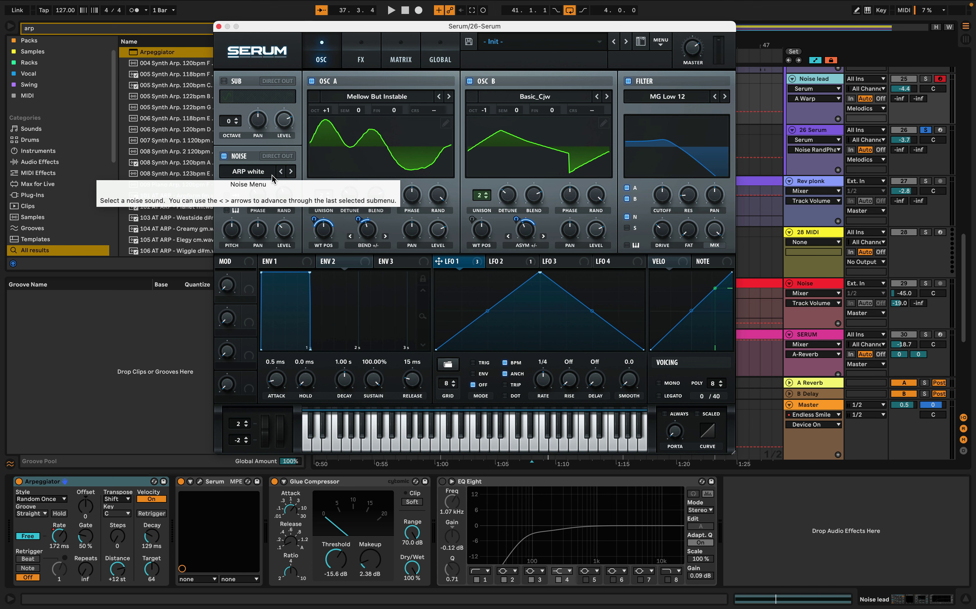
{"action": "key", "text": "space"}
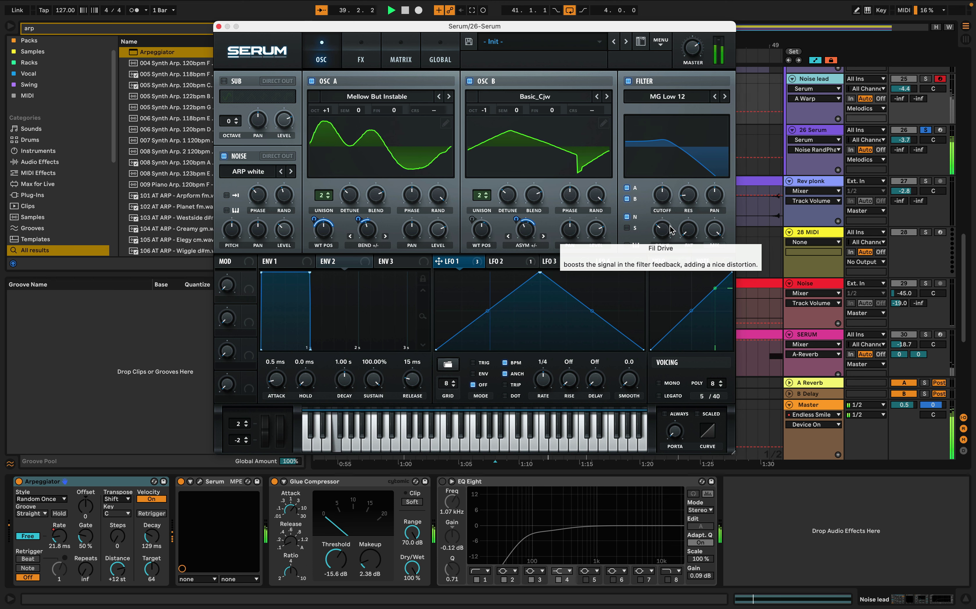
{"action": "key", "text": "space"}
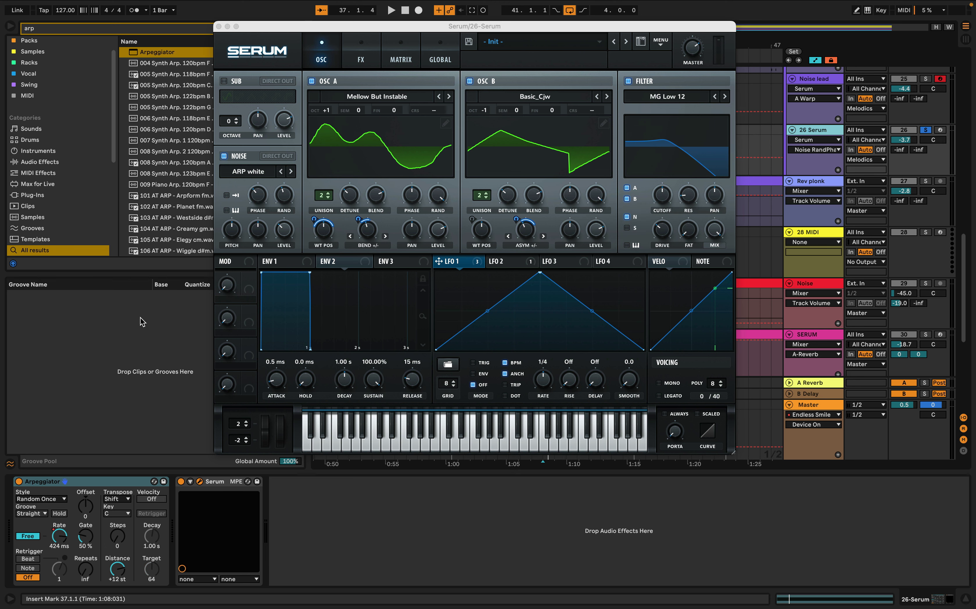
- Shape envelope 1 with a 174 ms decay, -55.3 dB sustain and 798 ms release while auditioning
{"action": "left_click", "coordinate": [269, 262]}
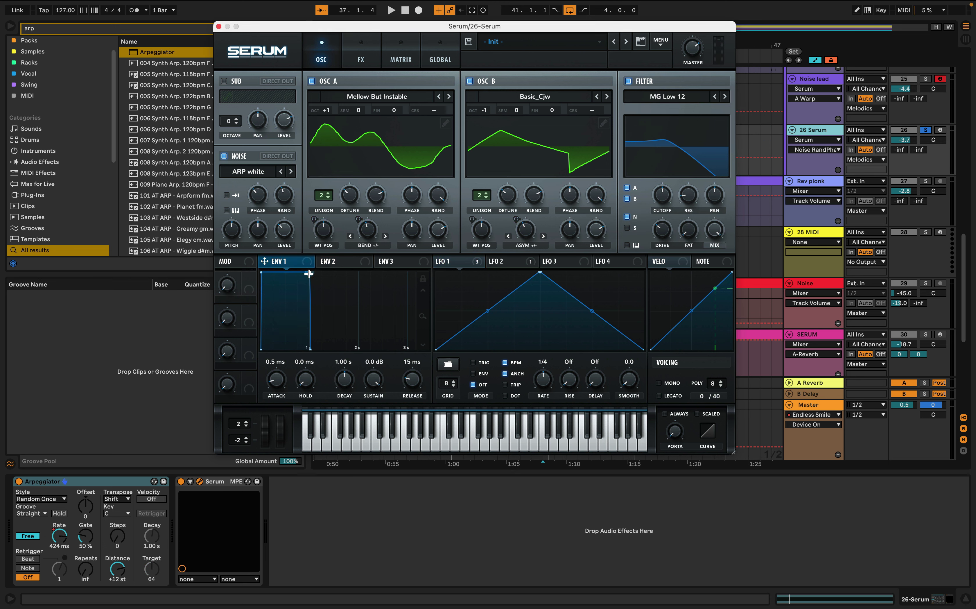
{"action": "left_click_drag", "start_coordinate": [308, 274], "coordinate": [255, 353]}
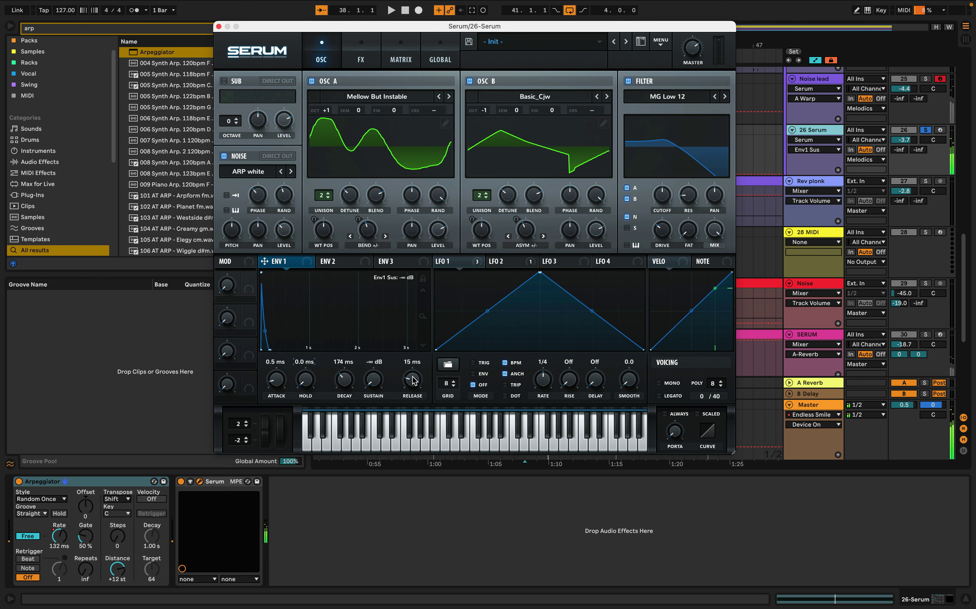
{"action": "left_click_drag", "start_coordinate": [413, 379], "coordinate": [415, 348]}
{"action": "key", "text": "space"}
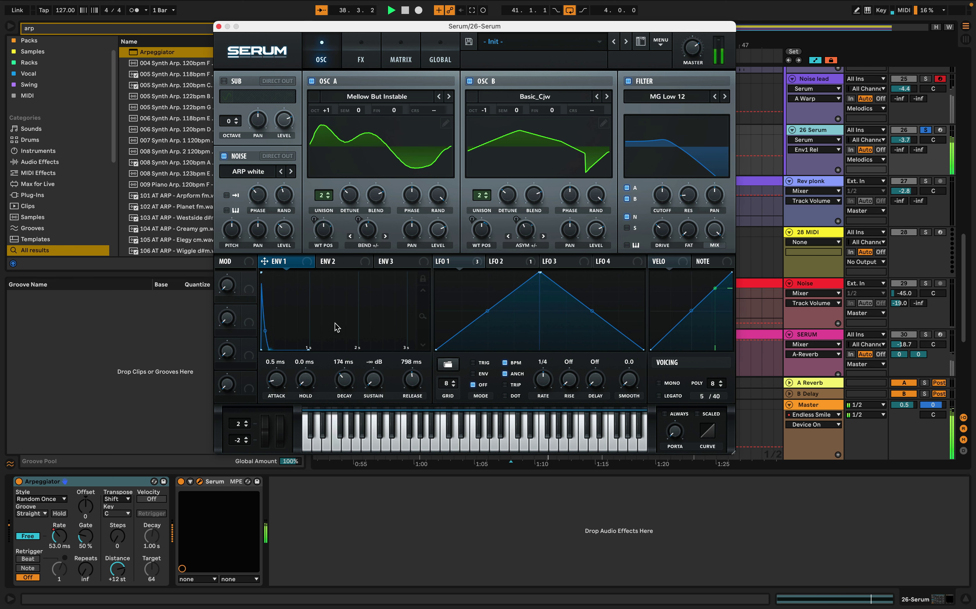
{"action": "left_click_drag", "start_coordinate": [371, 382], "coordinate": [371, 379]}
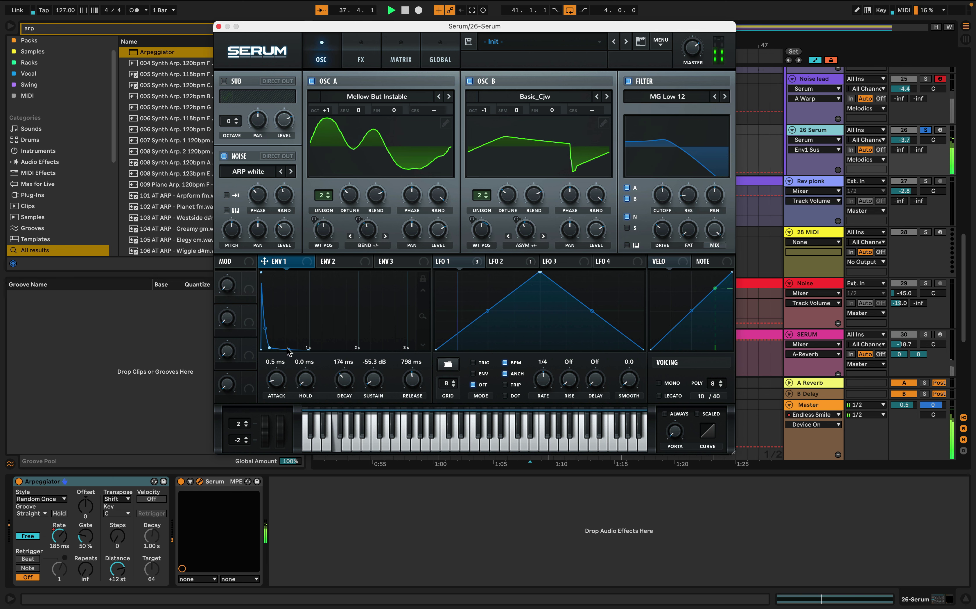
- Set envelope 1's attack to 24 ms while the arpeggio plays
{"action": "left_click_drag", "start_coordinate": [275, 391], "coordinate": [282, 383]}
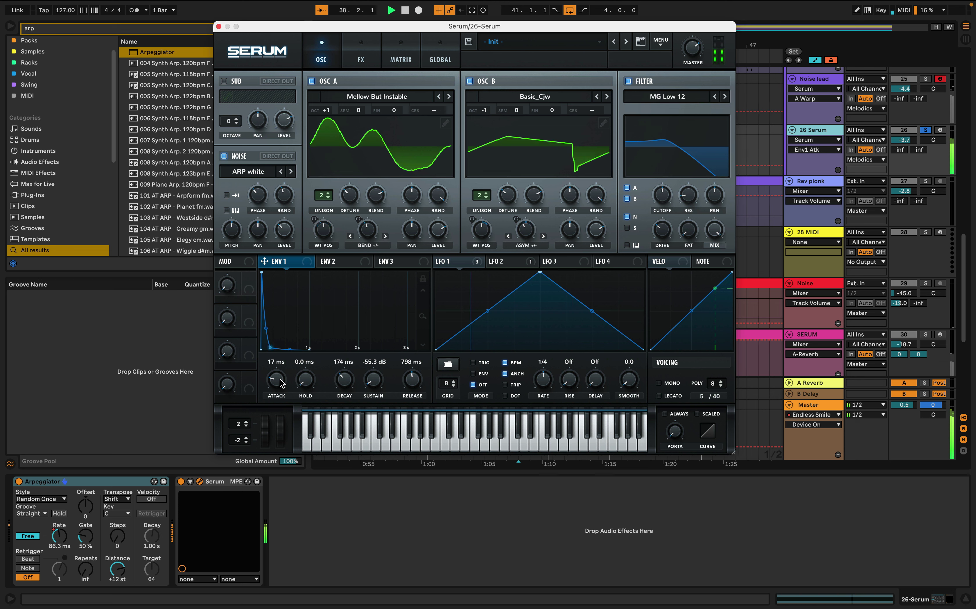
{"action": "left_click_drag", "start_coordinate": [276, 382], "coordinate": [275, 384]}
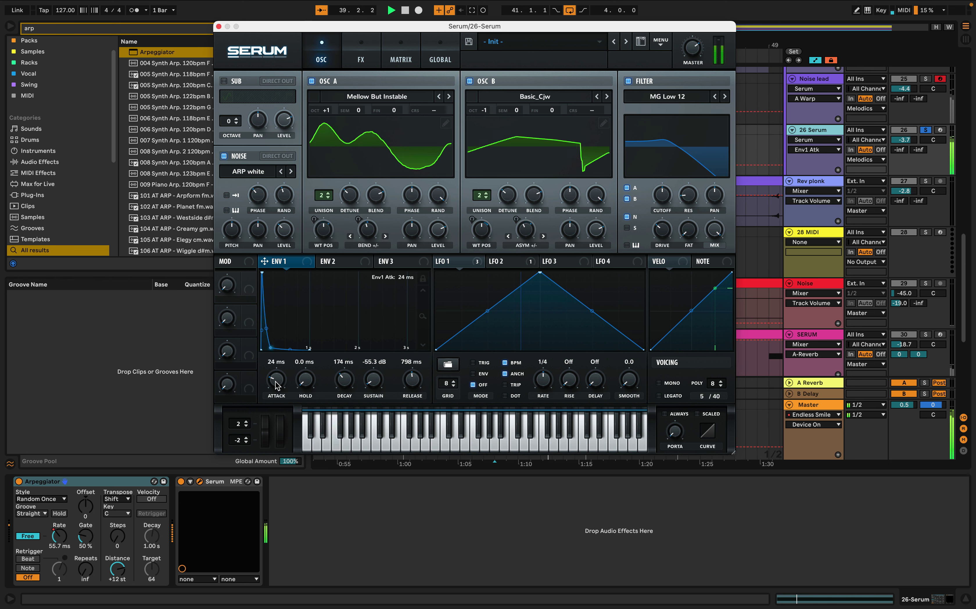
- Assign envelope 2 to the filter cutoff and shape it with a 546 ms decay, 29.79% sustain and 1.20 s release
{"action": "left_click", "coordinate": [349, 263]}
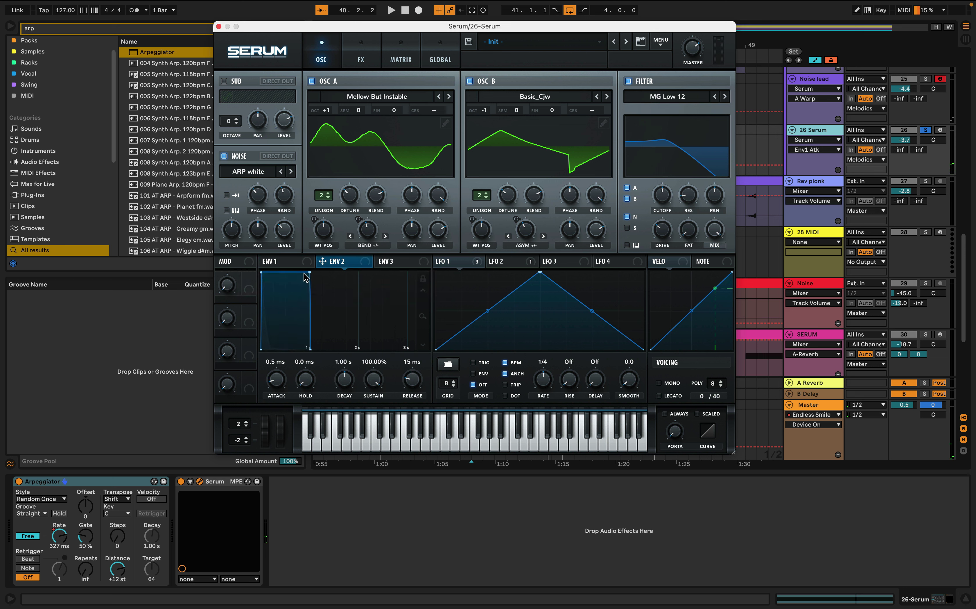
{"action": "left_click_drag", "start_coordinate": [356, 259], "coordinate": [649, 188]}
{"action": "left_click_drag", "start_coordinate": [310, 273], "coordinate": [308, 327]}
{"action": "left_click_drag", "start_coordinate": [416, 383], "coordinate": [416, 358]}
{"action": "left_click_drag", "start_coordinate": [376, 386], "coordinate": [347, 401]}
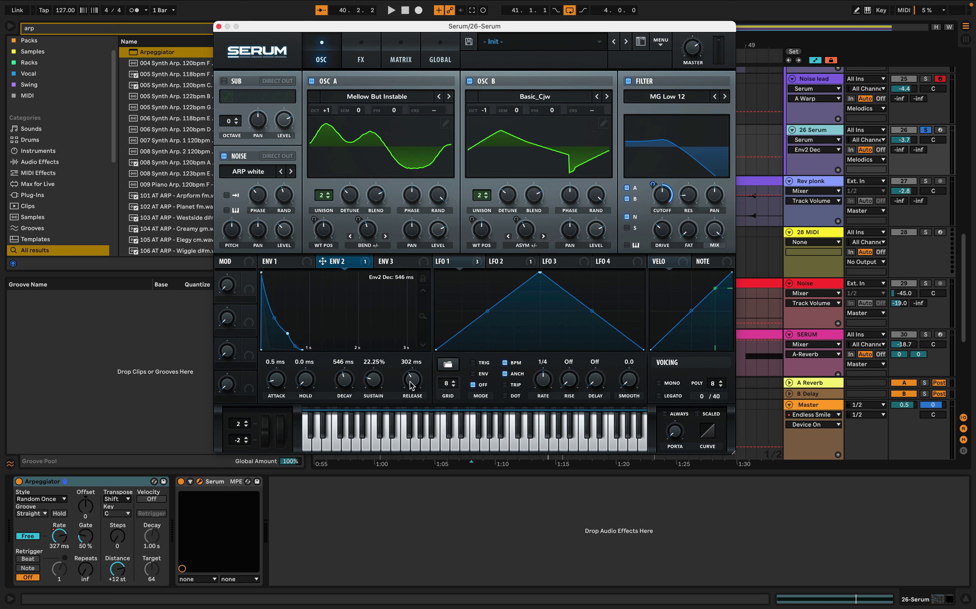
{"action": "left_click_drag", "start_coordinate": [411, 385], "coordinate": [376, 373]}
{"action": "left_click", "coordinate": [270, 317]}
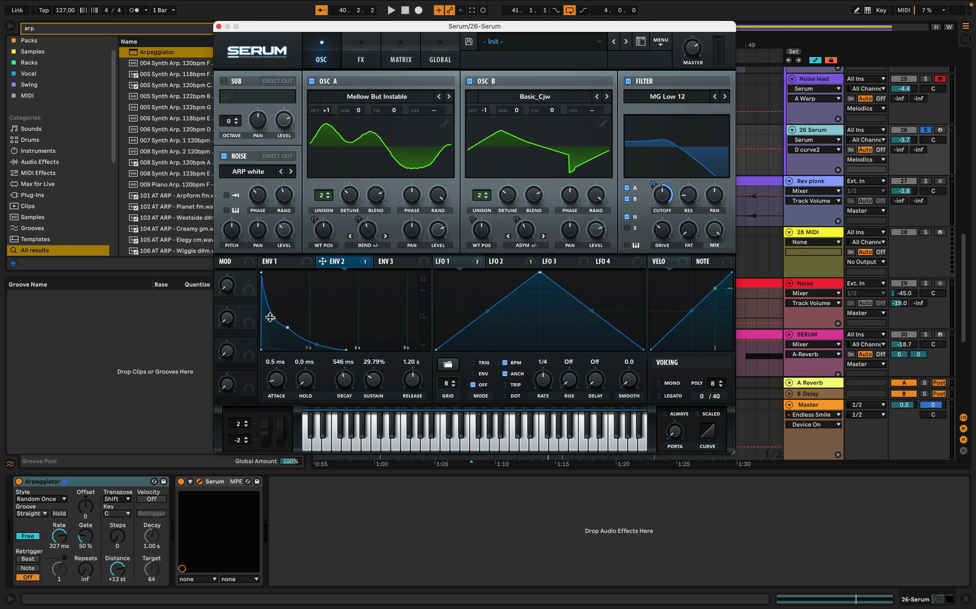
- Set envelope 2's attack to 29 ms and audition the filter movement
{"action": "key", "text": "space"}
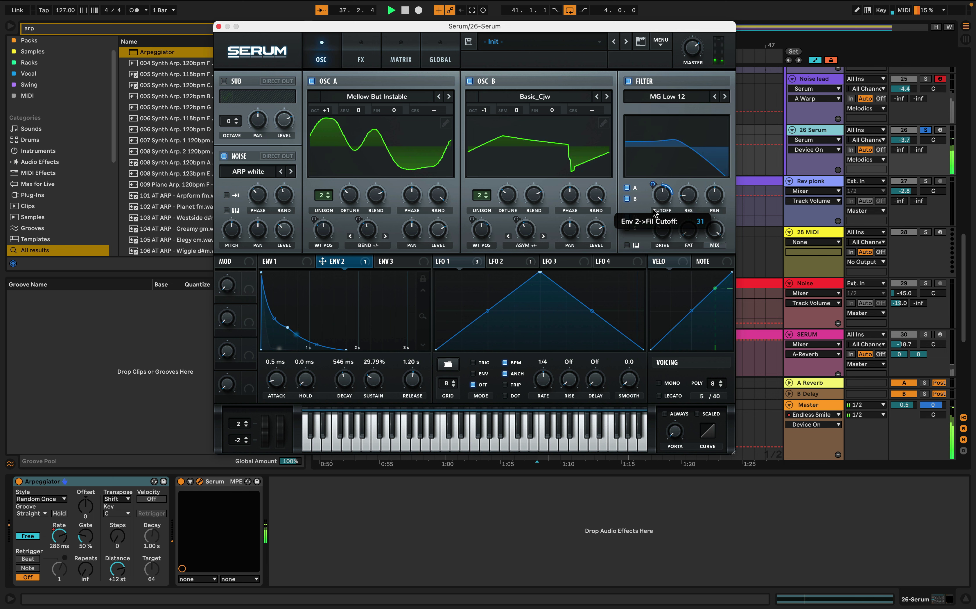
{"action": "key", "text": "space"}
{"action": "left_click_drag", "start_coordinate": [280, 386], "coordinate": [280, 377]}
{"action": "key", "text": "space"}
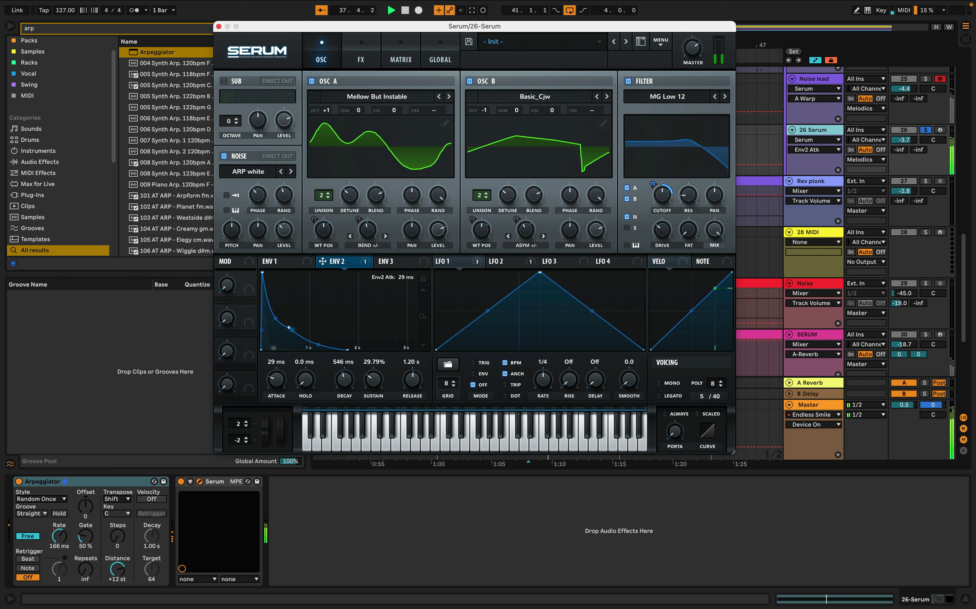
{"action": "key", "text": "space"}
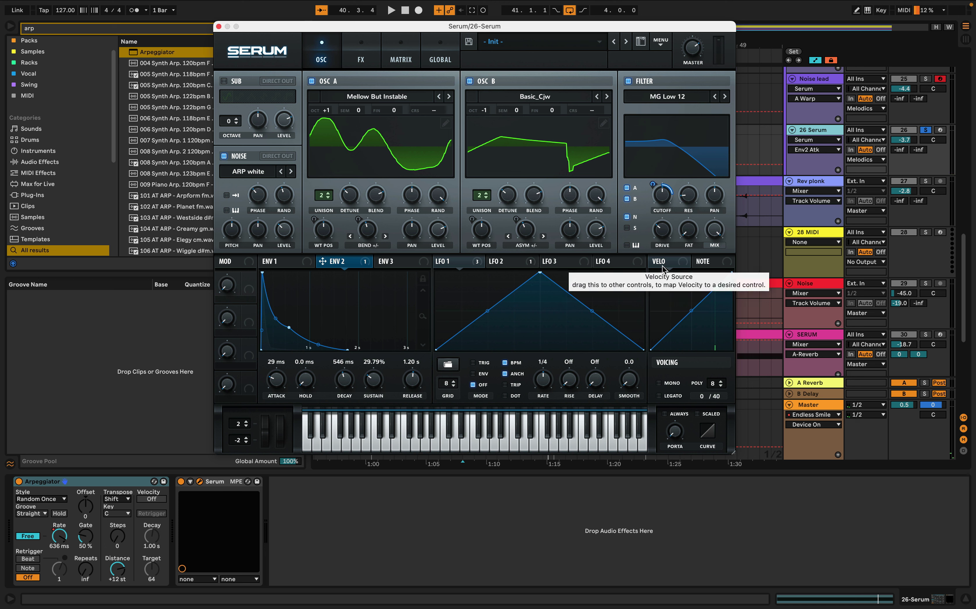
- Map velocity to the filter cutoff and adjust its modulation amount while auditioning
{"action": "left_click_drag", "start_coordinate": [664, 267], "coordinate": [661, 197]}
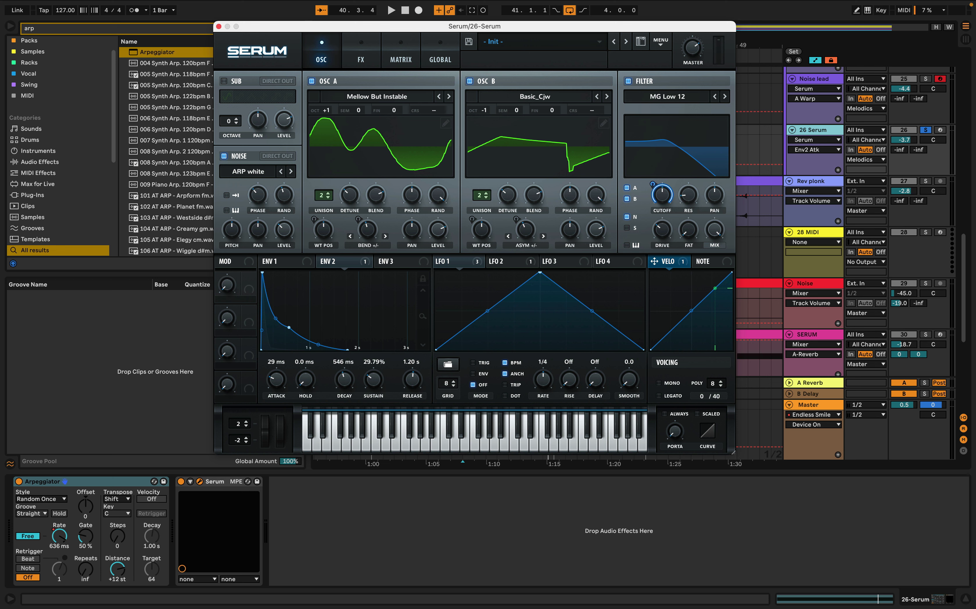
{"action": "left_click", "coordinate": [653, 184], "text": "alt+shift"}
{"action": "key", "text": "space"}
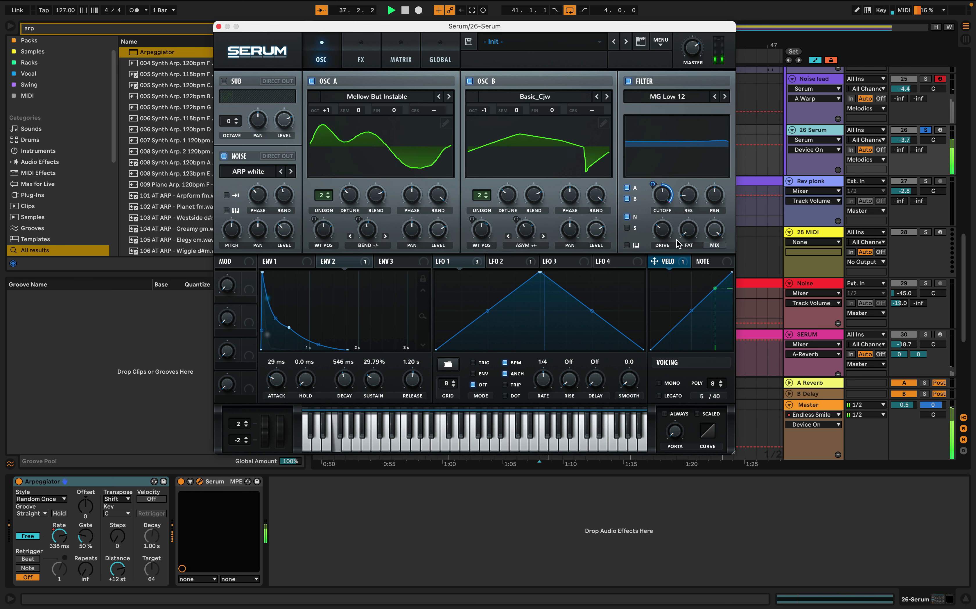
{"action": "left_click_drag", "start_coordinate": [653, 184], "coordinate": [660, 237]}
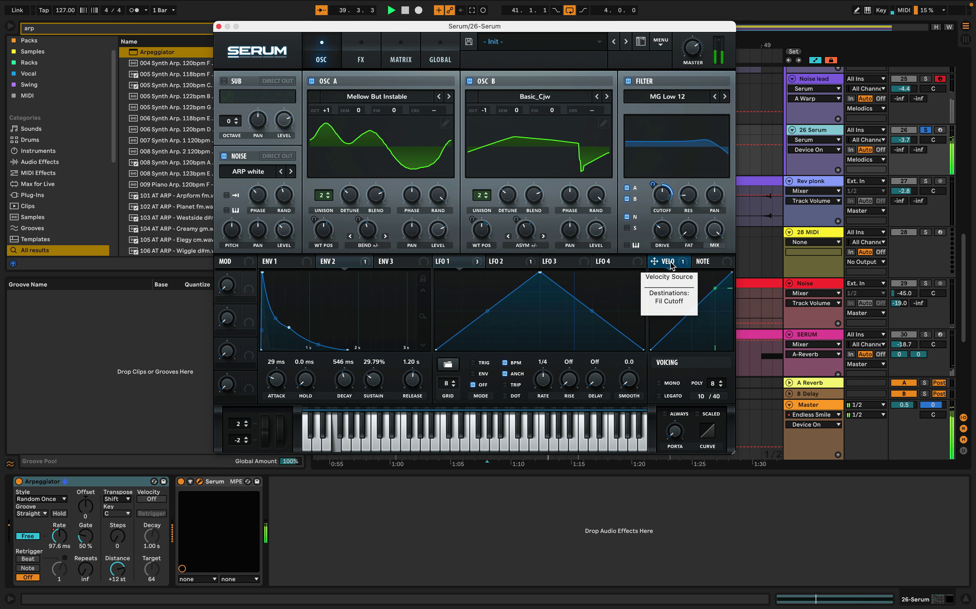
- Map velocity to the noise level, filter pan and noise pan, auditioning the result
{"action": "left_click_drag", "start_coordinate": [654, 261], "coordinate": [288, 265]}
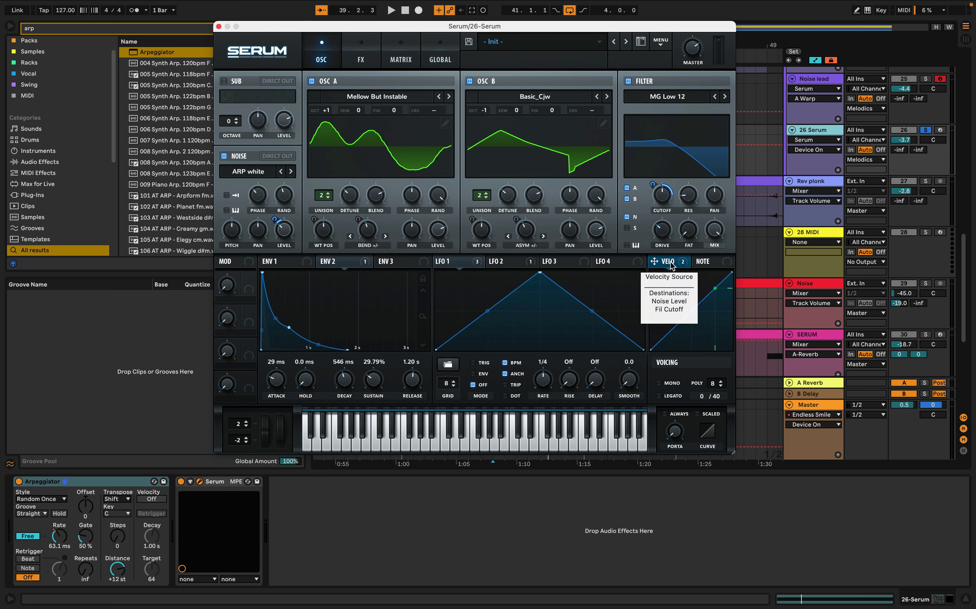
{"action": "left_click_drag", "start_coordinate": [674, 265], "coordinate": [713, 226]}
{"action": "key", "text": "space"}
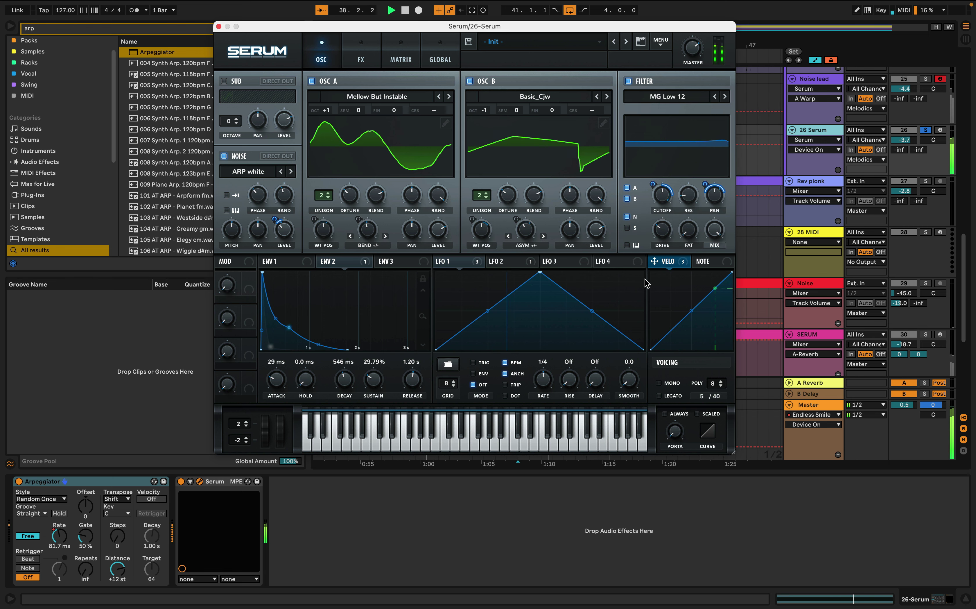
{"action": "left_click_drag", "start_coordinate": [664, 262], "coordinate": [688, 196]}
{"action": "key", "text": "space"}
- Enable the Hyper/Dimension effect, lower the hyper rate and mix, set the dimension mix to 13% and reduce its size while auditioning
{"action": "left_click", "coordinate": [361, 59]}
{"action": "left_click", "coordinate": [229, 83]}
{"action": "left_click_drag", "start_coordinate": [393, 92], "coordinate": [394, 102]}
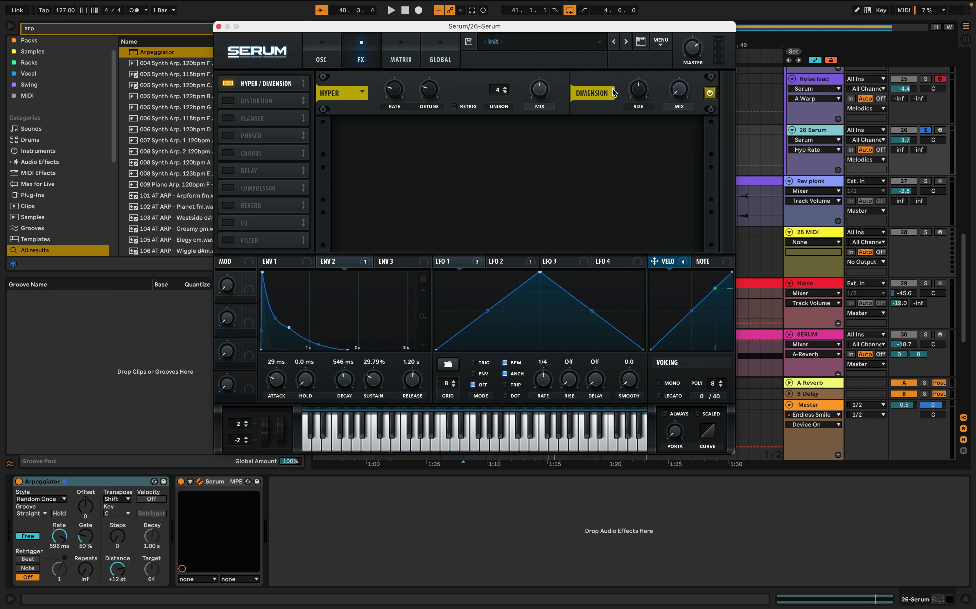
{"action": "left_click_drag", "start_coordinate": [678, 88], "coordinate": [679, 72]}
{"action": "key", "text": "space"}
{"action": "left_click_drag", "start_coordinate": [531, 87], "coordinate": [531, 101]}
{"action": "key", "text": "space"}
{"action": "key", "text": "space"}
{"action": "left_click", "coordinate": [683, 92]}
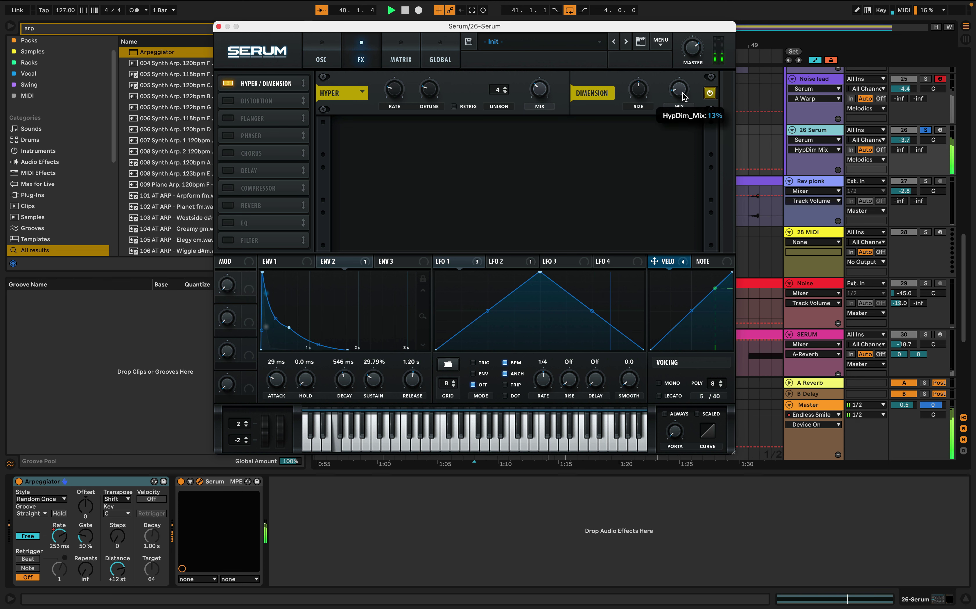
{"action": "left_click_drag", "start_coordinate": [639, 91], "coordinate": [642, 109]}
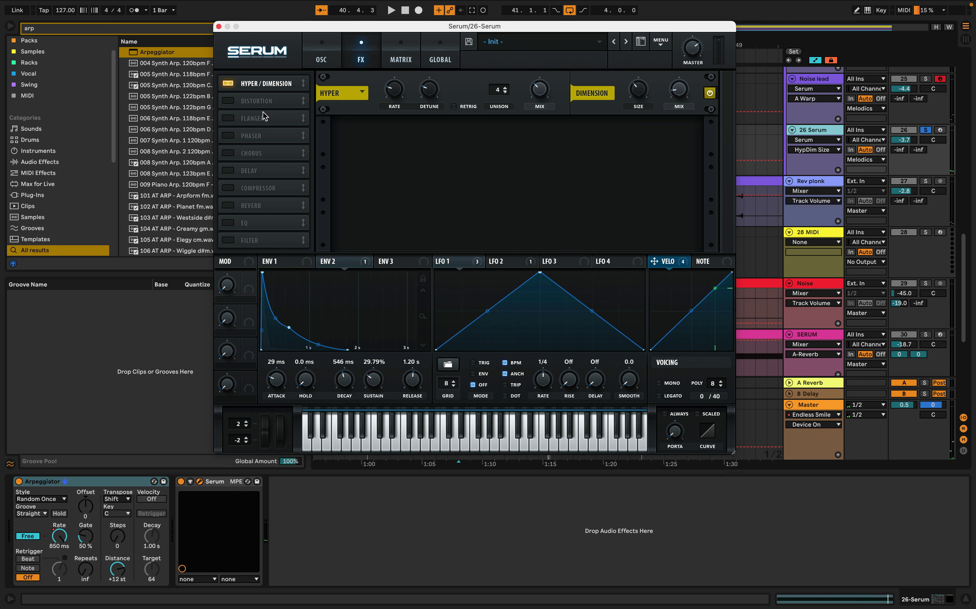
- Enable distortion with the Diode 2 type and adjust its mix while auditioning
{"action": "left_click", "coordinate": [228, 101]}
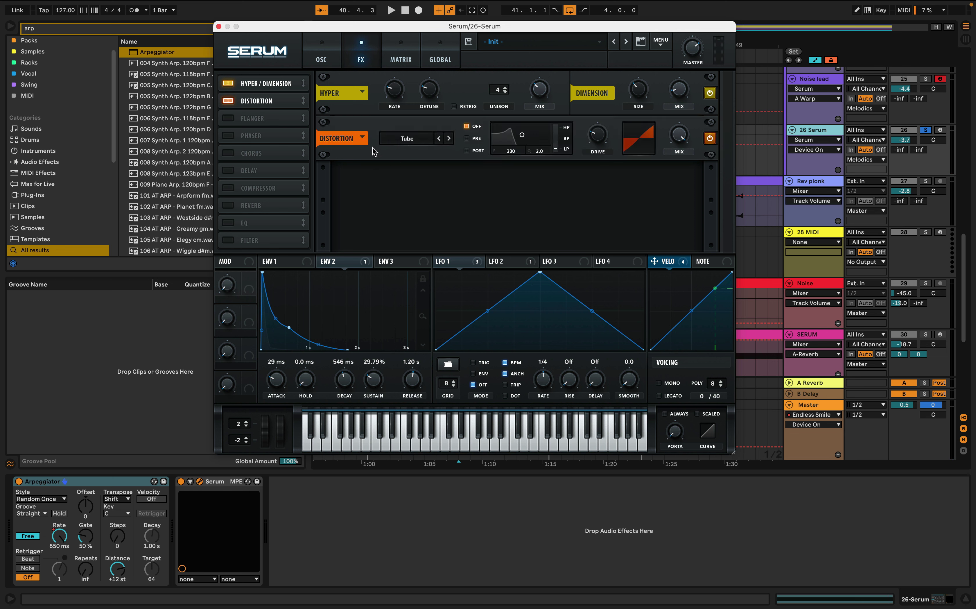
{"action": "left_click", "coordinate": [402, 141]}
{"action": "left_click", "coordinate": [438, 203]}
{"action": "key", "text": "space"}
{"action": "key", "text": "space"}
{"action": "left_click_drag", "start_coordinate": [678, 138], "coordinate": [686, 222]}
{"action": "key", "text": "space"}
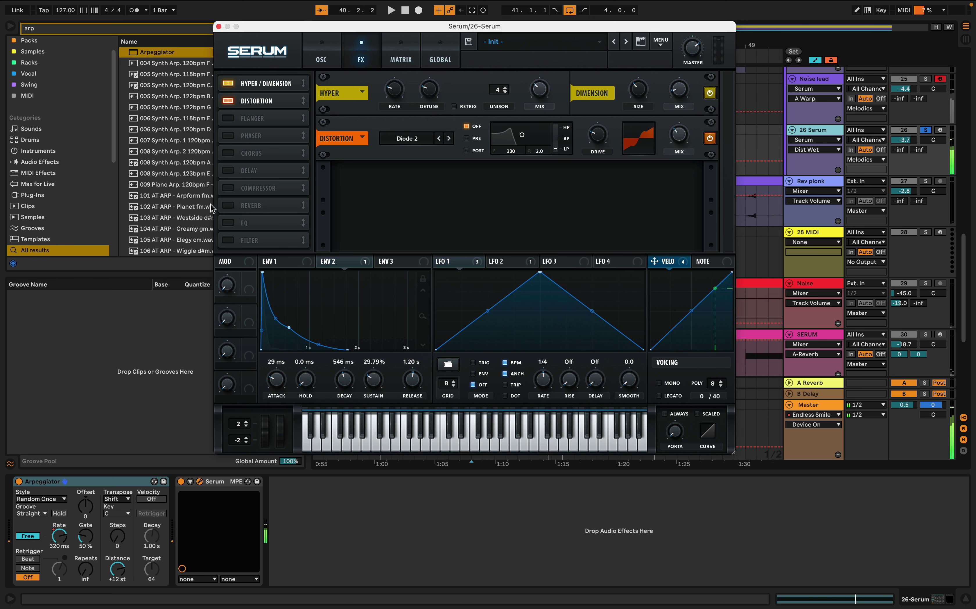
- Enable the reverb in Plate mode with a size of 30% and adjust its mix
{"action": "left_click", "coordinate": [228, 205]}
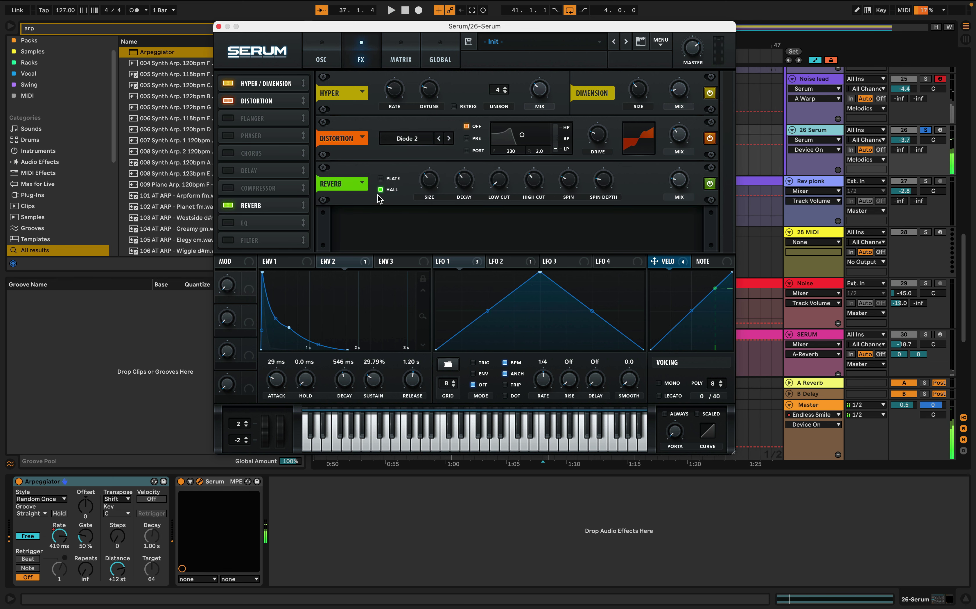
{"action": "left_click", "coordinate": [380, 178]}
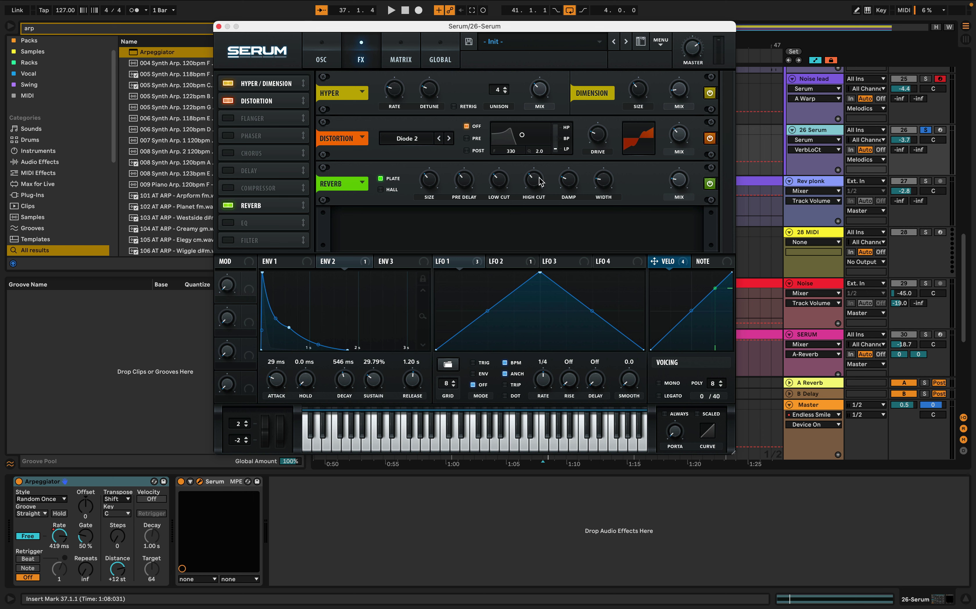
{"action": "left_click_drag", "start_coordinate": [421, 182], "coordinate": [423, 191]}
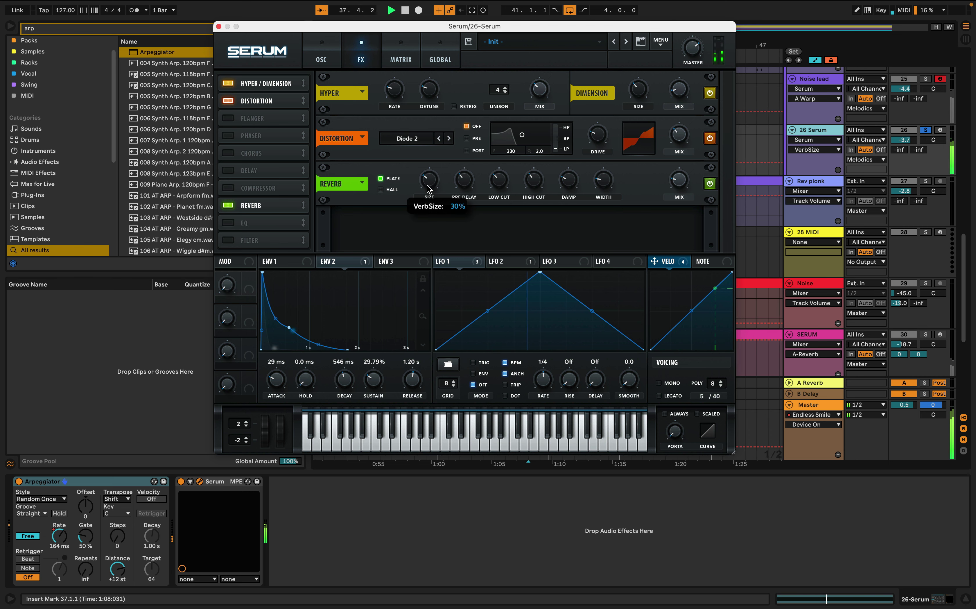
{"action": "left_click", "coordinate": [680, 186]}
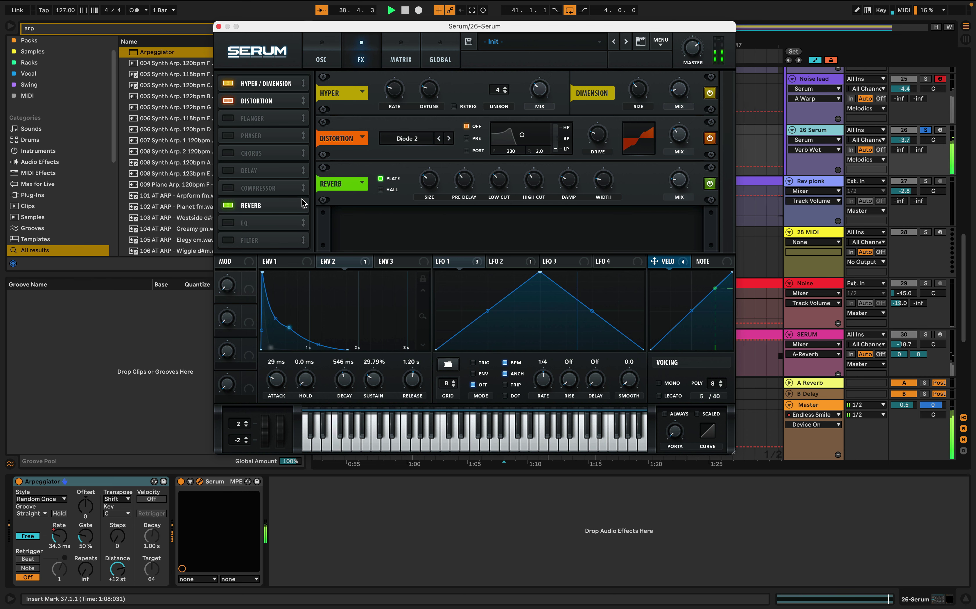
- Enable the delay in ping-pong mode, adjust its filter and audition it
{"action": "left_click", "coordinate": [228, 170]}
{"action": "left_click_drag", "start_coordinate": [552, 186], "coordinate": [553, 192]}
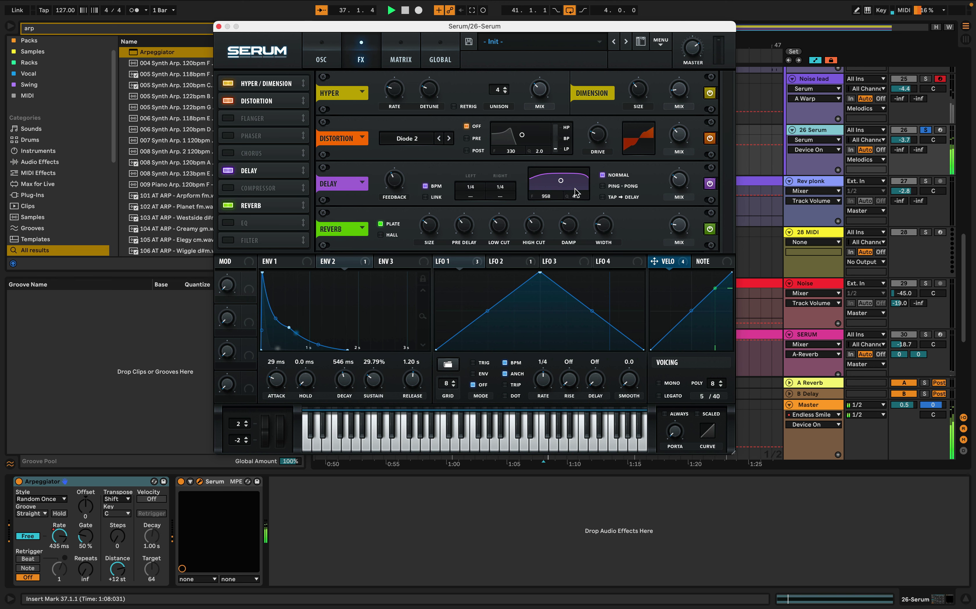
{"action": "left_click", "coordinate": [602, 185]}
{"action": "key", "text": "space"}
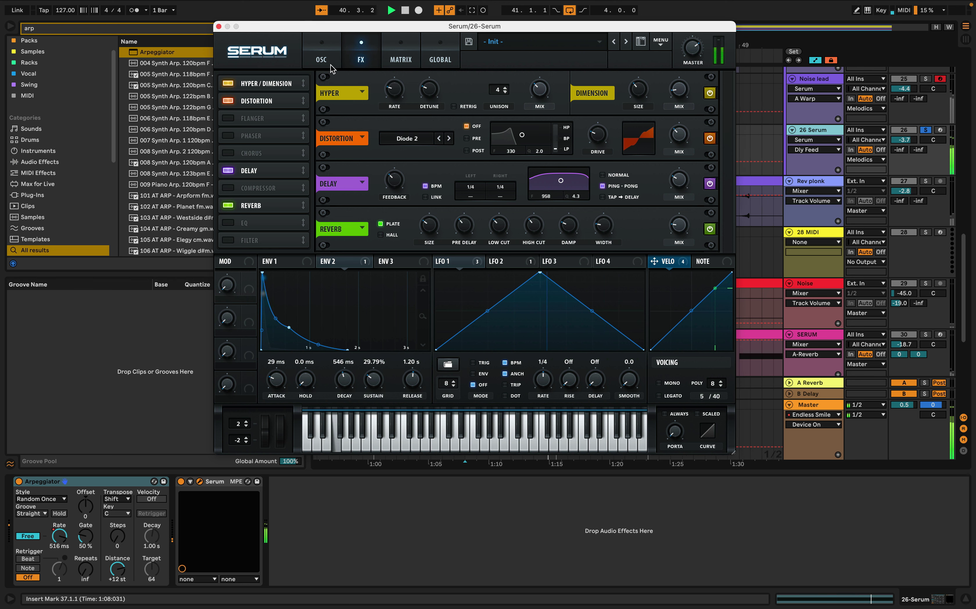
{"action": "key", "text": "space"}
- Assign macro 1 to the filter cutoff and name the macro CUTOFF
{"action": "left_click", "coordinate": [322, 60]}
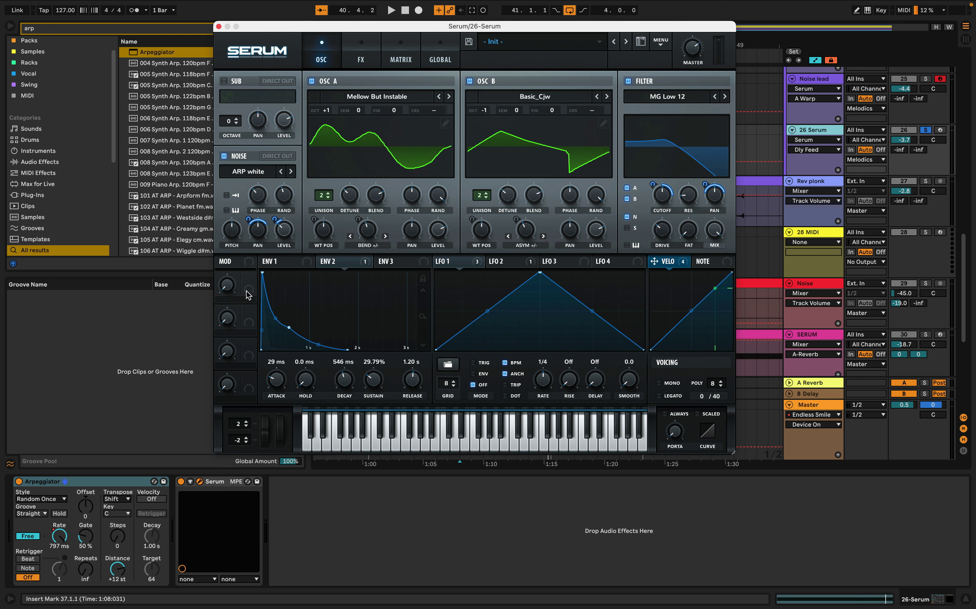
{"action": "left_click_drag", "start_coordinate": [249, 291], "coordinate": [656, 196]}
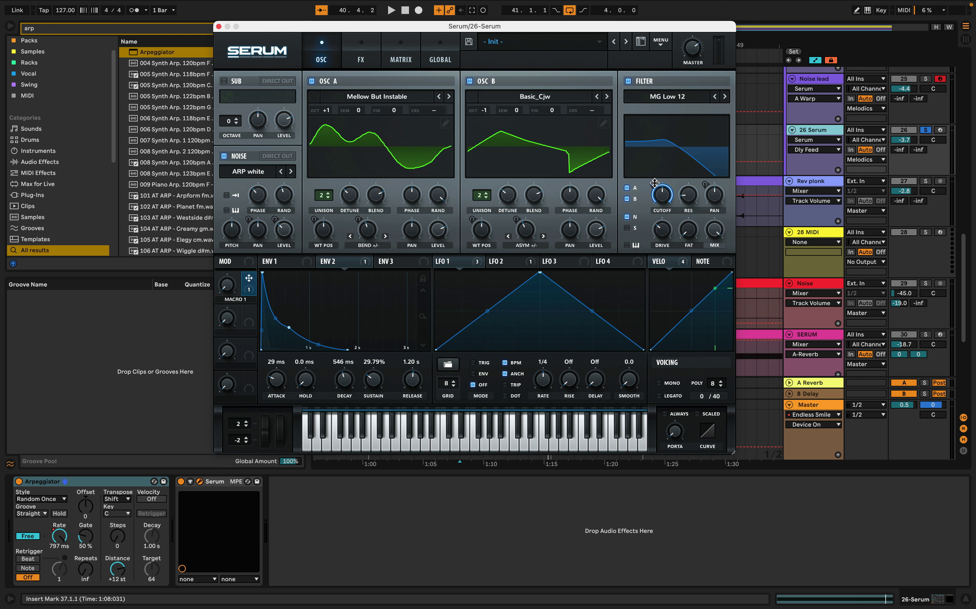
{"action": "mouse_move", "coordinate": [654, 182]}
{"action": "double_click", "coordinate": [236, 300]}
{"action": "type", "text": "CUTOFF"}
{"action": "key", "text": "Return"}
- Lower the base filter cutoff and sweep the CUTOFF macro while auditioning
{"action": "left_click_drag", "start_coordinate": [661, 193], "coordinate": [663, 221]}
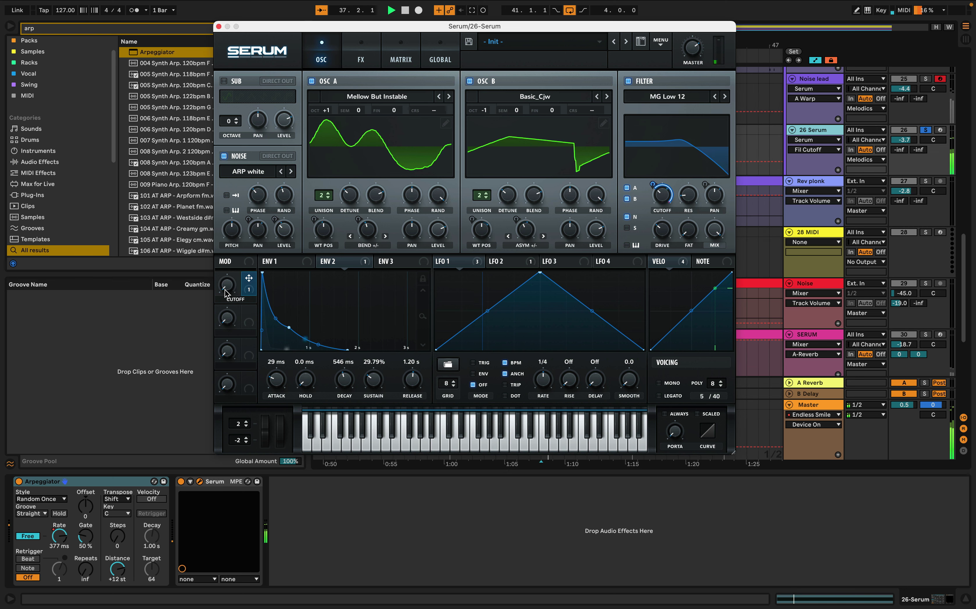
{"action": "left_click_drag", "start_coordinate": [662, 194], "coordinate": [666, 214]}
{"action": "key", "text": "space"}
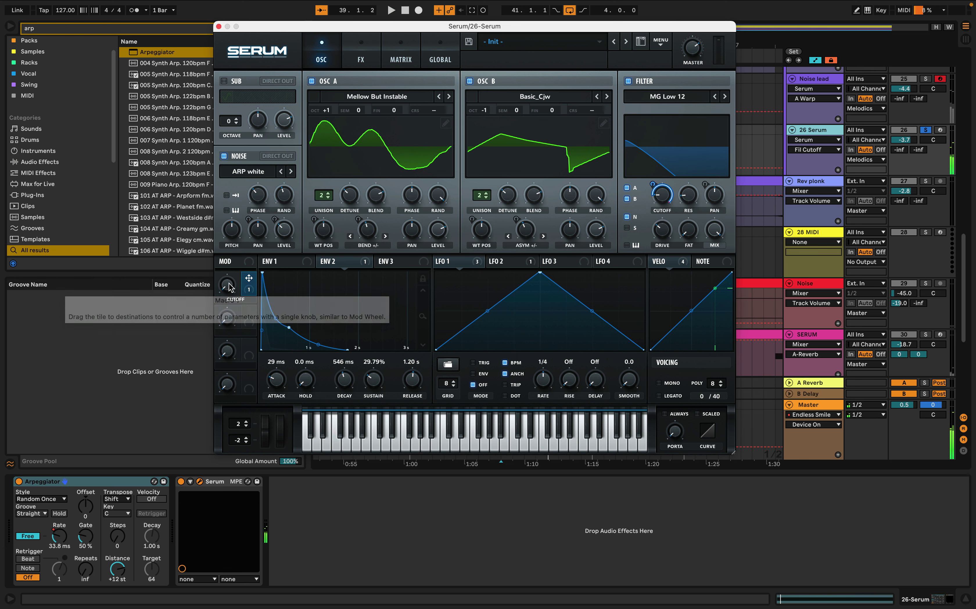
{"action": "mouse_move", "coordinate": [231, 289]}
{"action": "left_mouse_down"}
{"action": "mouse_move", "coordinate": [244, 212]}
{"action": "mouse_move", "coordinate": [247, 292]}
{"action": "left_mouse_up"}
{"action": "key", "text": "space"}
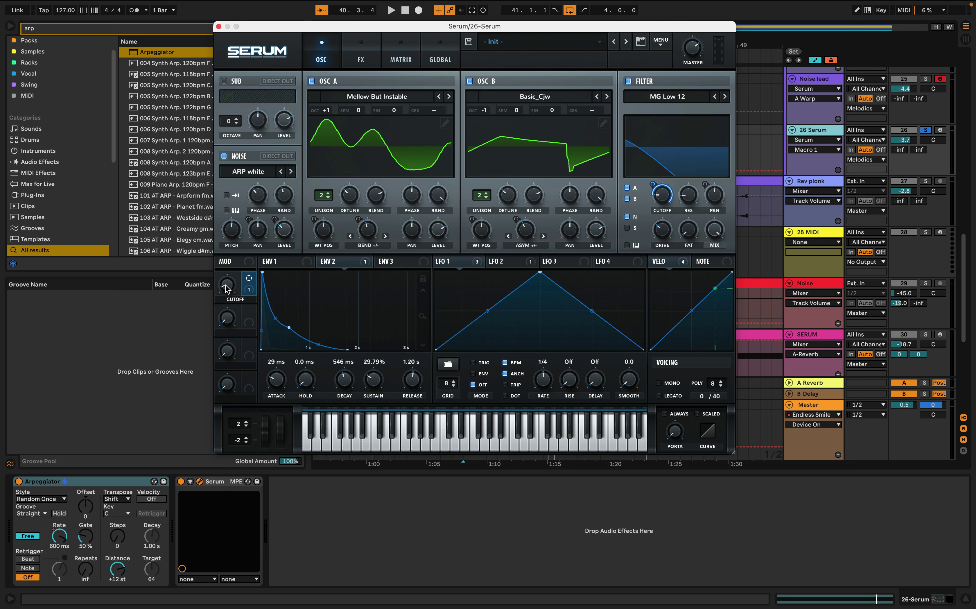
- Expand the Serum device's parameters and assign Macro 1 to its horizontal XY control
{"action": "left_click", "coordinate": [189, 481]}
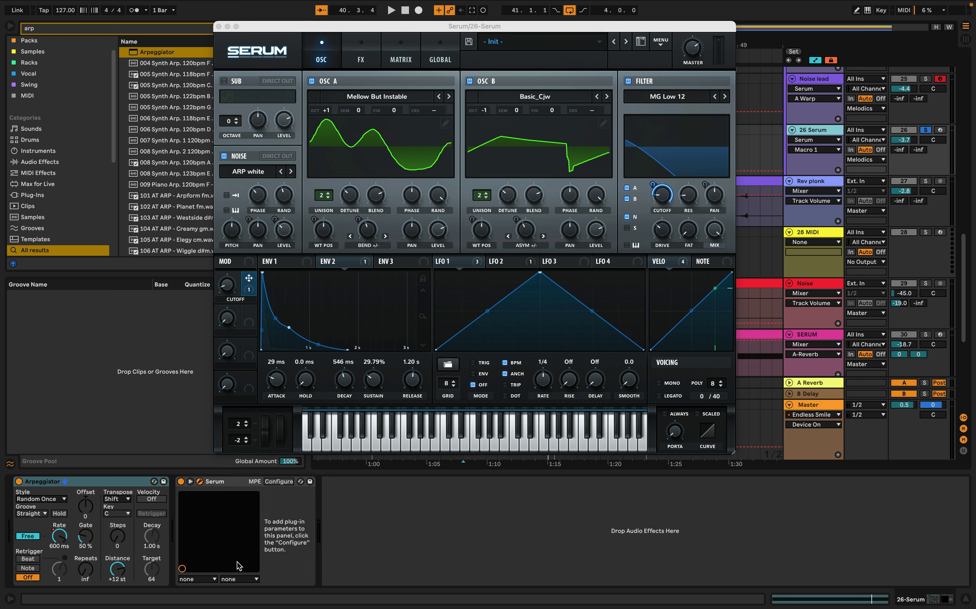
{"action": "left_click", "coordinate": [209, 578]}
{"action": "left_click", "coordinate": [206, 596]}
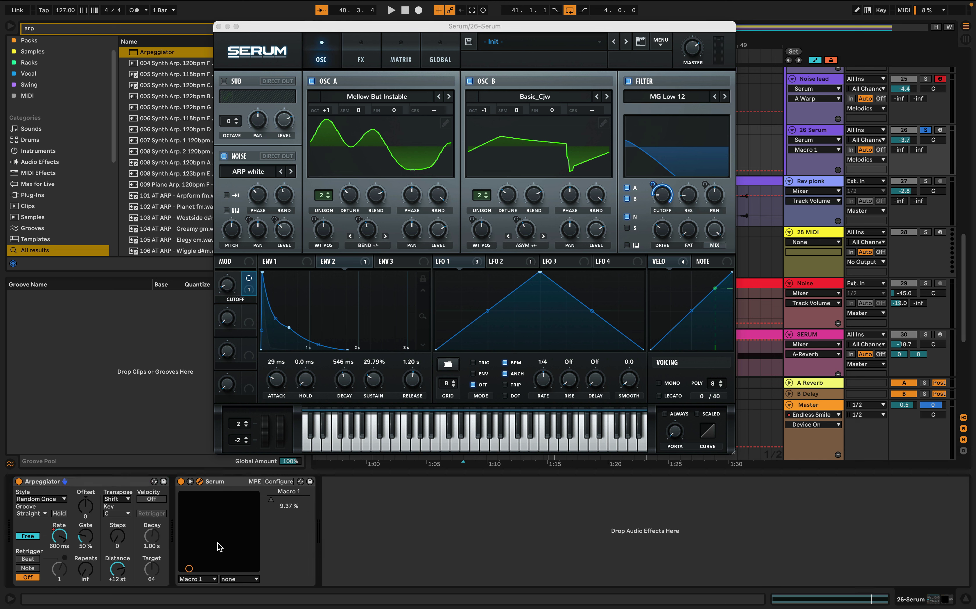
- Draw a rising Macro 1 automation ramp over the 26 Serum clip from bar 37 to bar 41 and play it
{"action": "left_click", "coordinate": [219, 26]}
{"action": "left_click", "coordinate": [463, 171]}
{"action": "left_click", "coordinate": [554, 171]}
{"action": "left_click_drag", "start_coordinate": [554, 171], "coordinate": [553, 149]}
{"action": "key", "text": "space"}
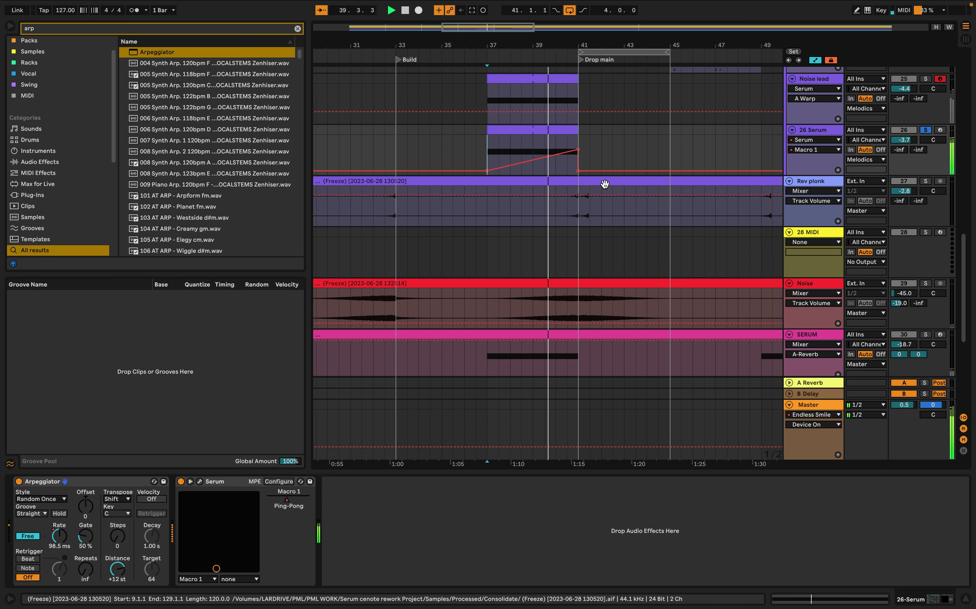
- Unsolo the 26 Serum track, mute the Noise lead track and play the arpeggio within the full mix
{"action": "key", "text": "space"}
{"action": "left_click", "coordinate": [925, 130]}
{"action": "left_click", "coordinate": [903, 79]}
{"action": "key", "text": "space"}
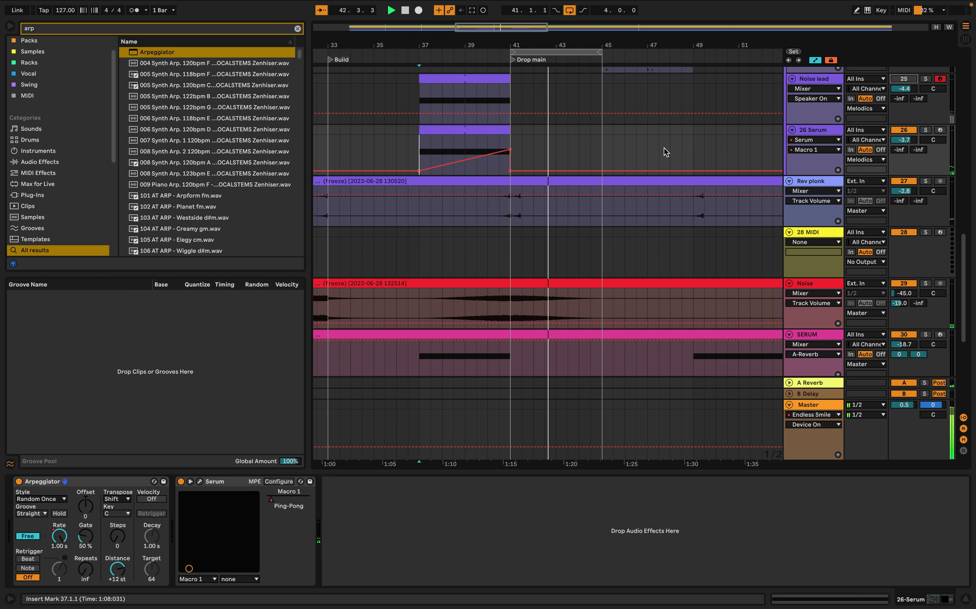
- Increase Serum's reverb size and delay feedback, and audition the clip
{"action": "left_click", "coordinate": [199, 482]}
{"action": "left_click", "coordinate": [361, 59]}
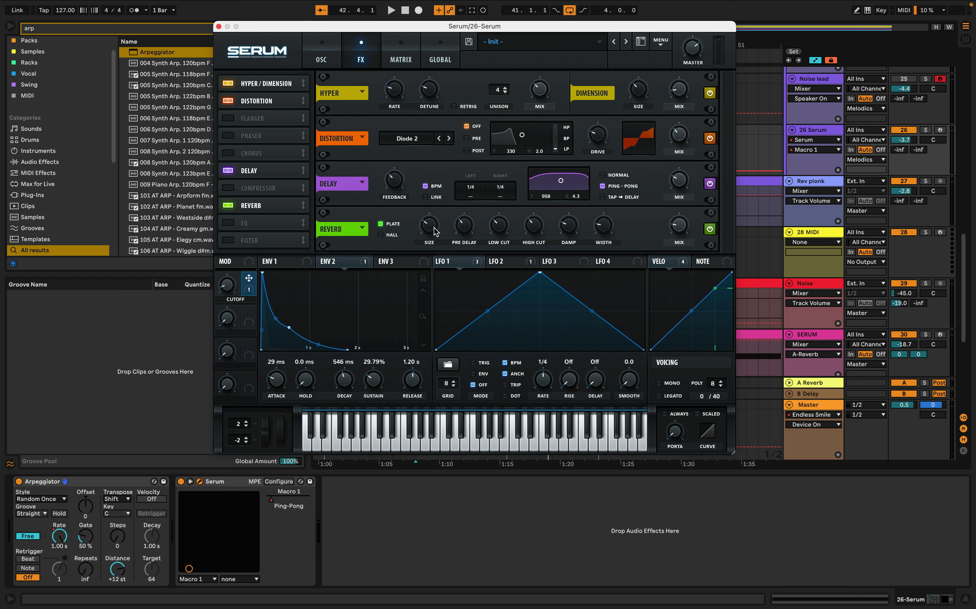
{"action": "left_click_drag", "start_coordinate": [436, 232], "coordinate": [439, 213]}
{"action": "left_click_drag", "start_coordinate": [394, 182], "coordinate": [404, 157]}
{"action": "left_click", "coordinate": [218, 27]}
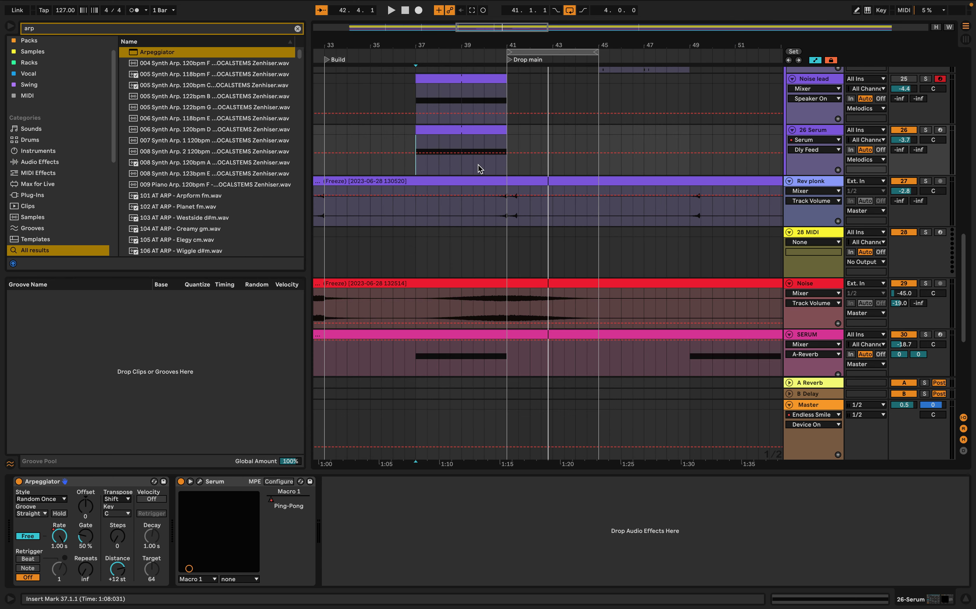
{"action": "left_click", "coordinate": [464, 173]}
{"action": "key", "text": "space"}
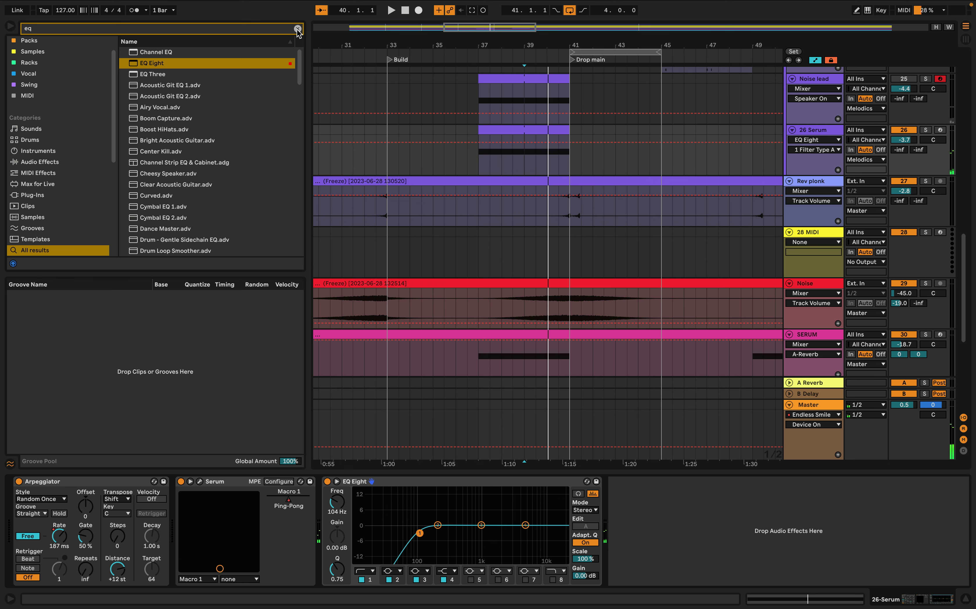
- Add a Glue Compressor after EQ Eight on the 26 Serum track and set its threshold to -14.0 dB while auditioning
{"action": "left_click", "coordinate": [297, 28]}
{"action": "type", "text": "glue"}
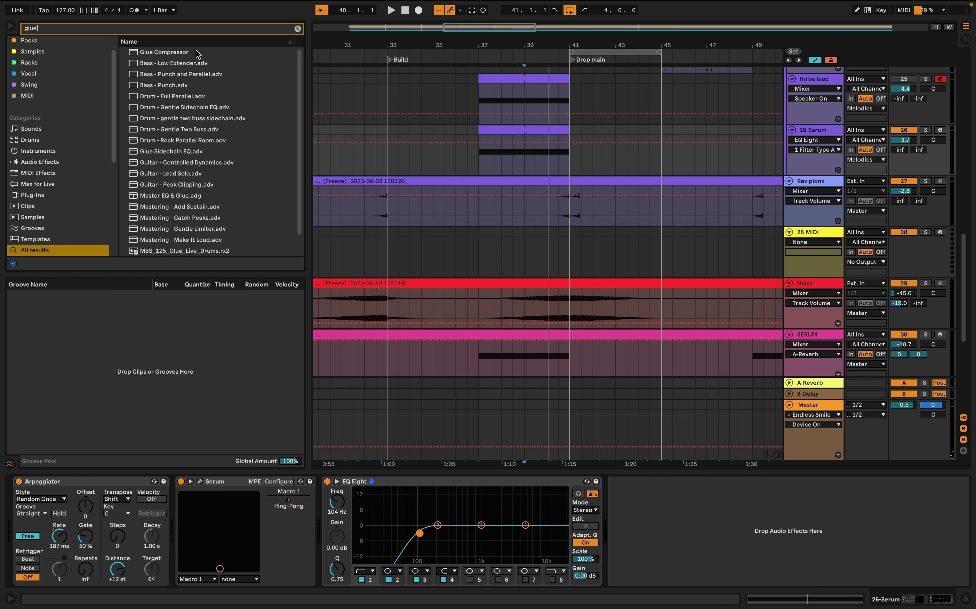
{"action": "left_click", "coordinate": [191, 52]}
{"action": "double_click", "coordinate": [192, 51]}
{"action": "left_click_drag", "start_coordinate": [676, 559], "coordinate": [682, 572]}
{"action": "key", "text": "space"}
{"action": "key", "text": "space"}
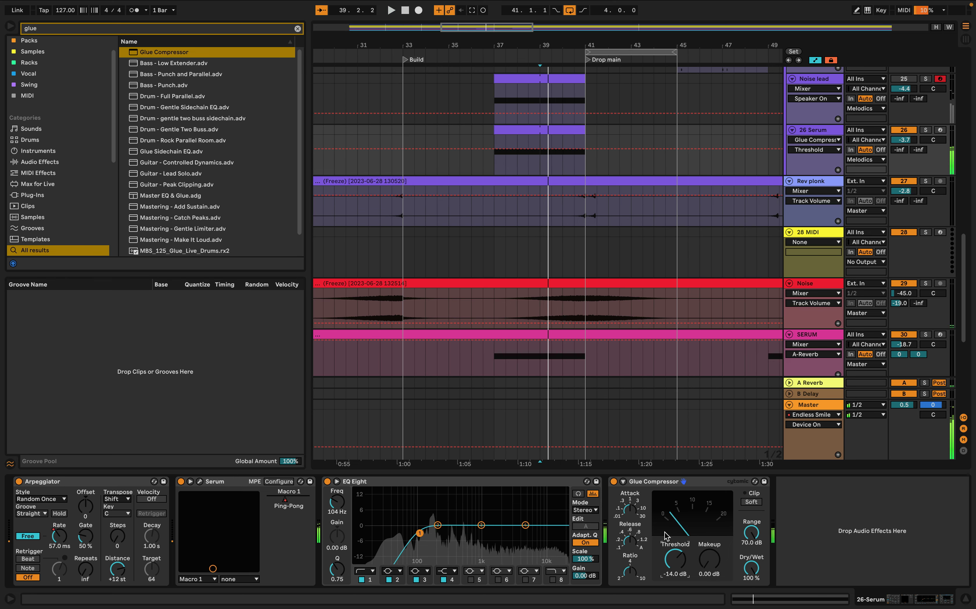
- Adjust the Glue Compressor's release and set its makeup gain to 2.54 dB while auditioning
{"action": "left_click", "coordinate": [630, 540]}
{"action": "key", "text": "space"}
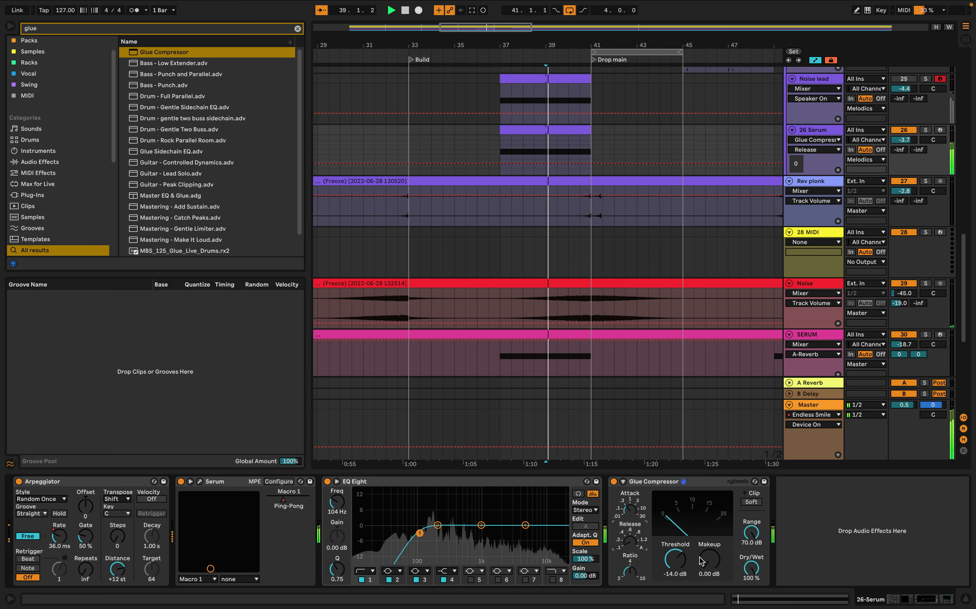
{"action": "left_click_drag", "start_coordinate": [709, 564], "coordinate": [709, 554]}
{"action": "key", "text": "space"}
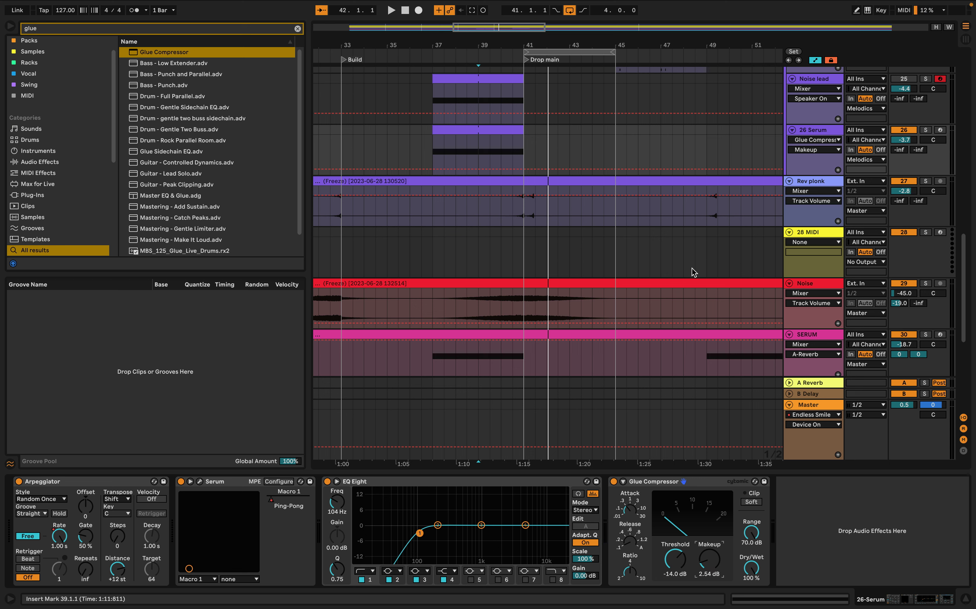